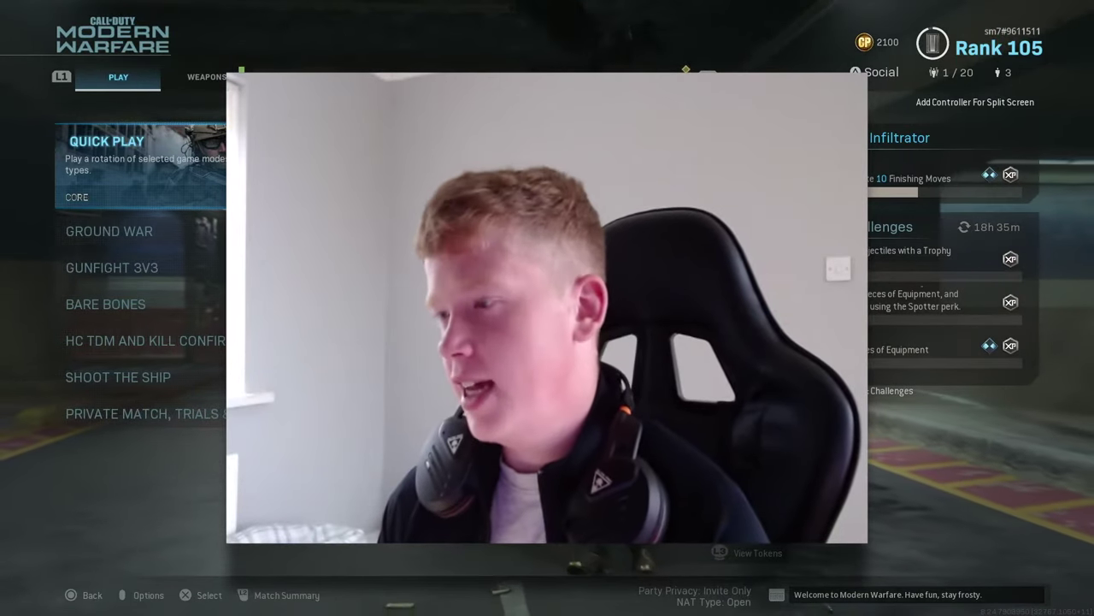
Open the game options on the controller settings.
{"action": "key", "text": "Escape"}
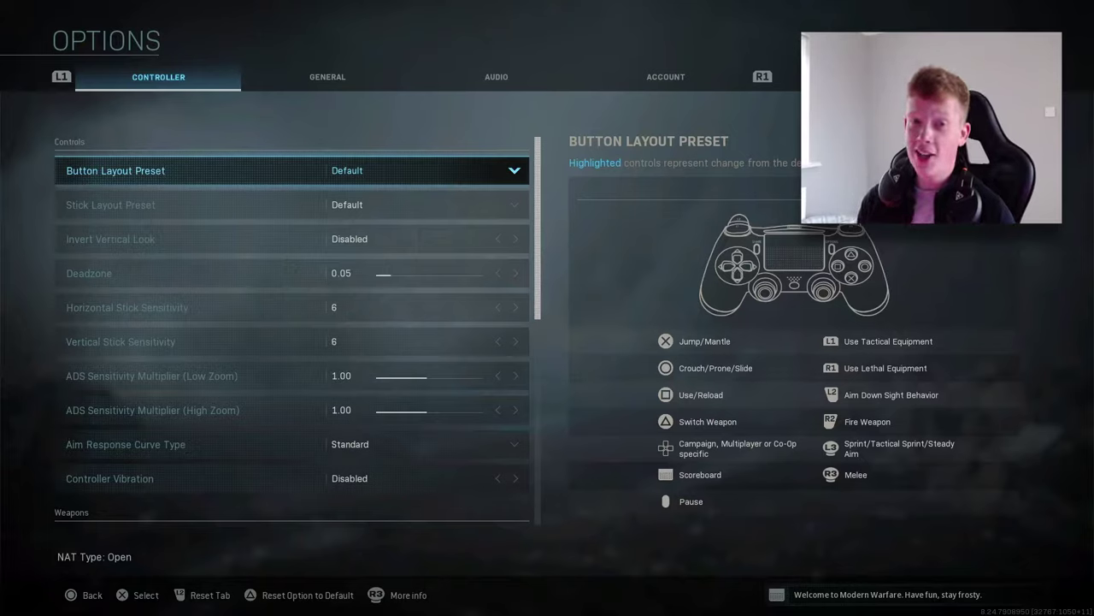
{"action": "key", "text": "Down"}
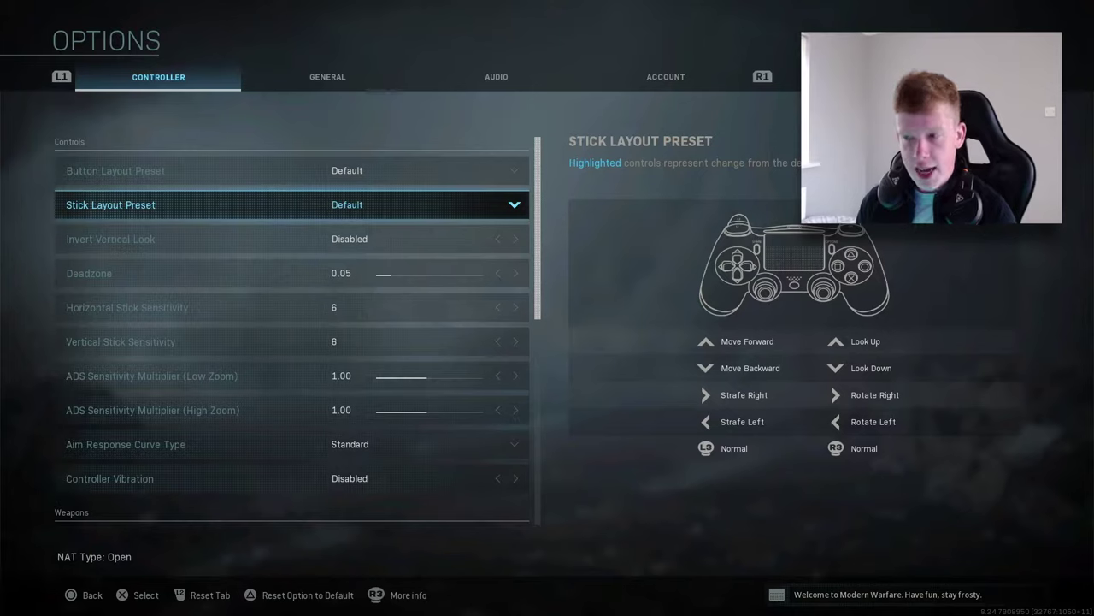
{"action": "key", "text": "Up"}
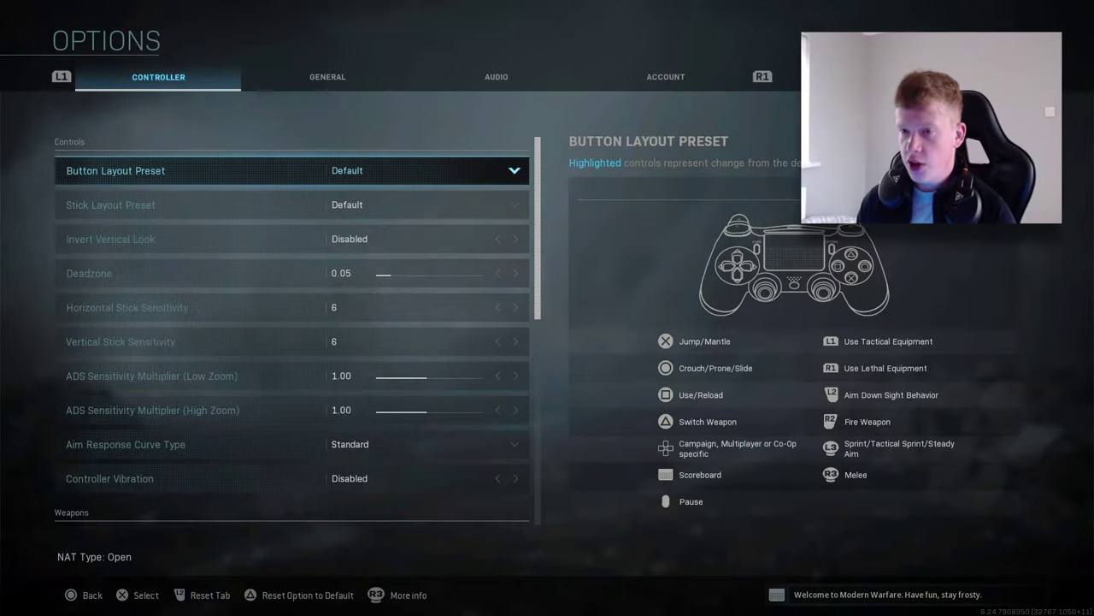
Look through the Button Layout Preset choices, including Tactical, Stick and Move and One-Hand Gunslinger, and keep Default.
{"action": "key", "text": "Return"}
{"action": "key", "text": "Down"}
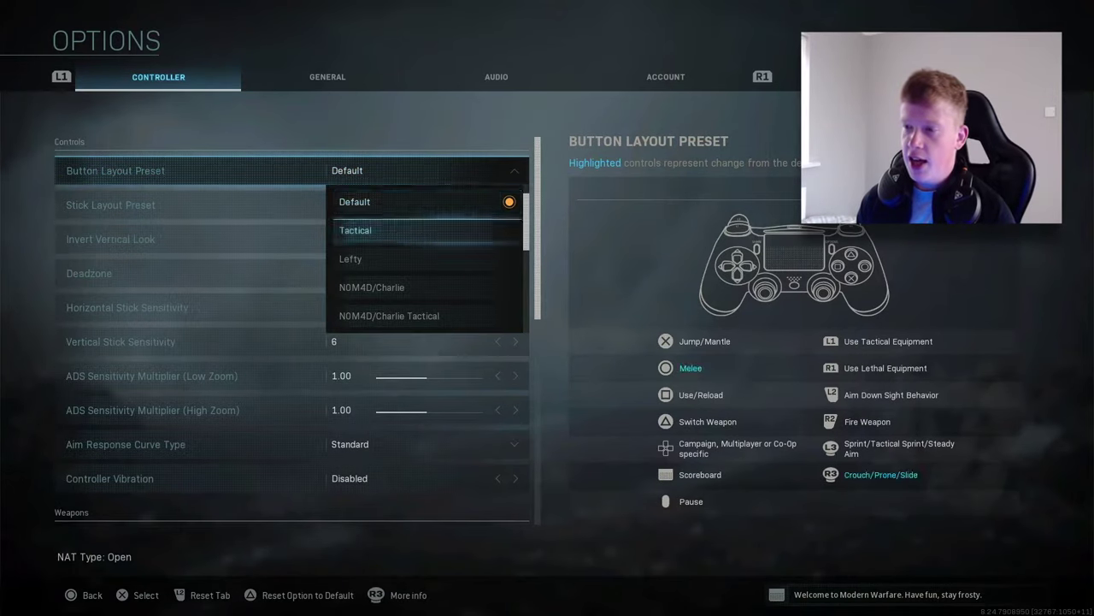
{"action": "key", "text": "Escape"}
{"action": "key", "text": "Down"}
{"action": "key", "text": "Return"}
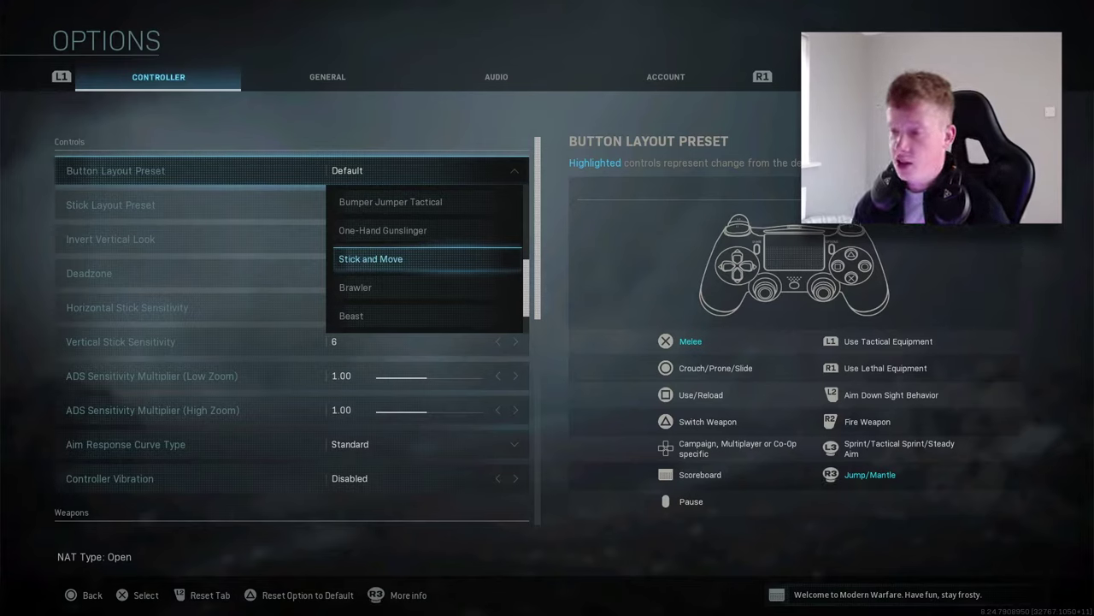
{"action": "key", "text": "Down"}
{"action": "key", "text": "Down"}
{"action": "key", "text": "Up"}
{"action": "key", "text": "Up"}
{"action": "key", "text": "Up"}
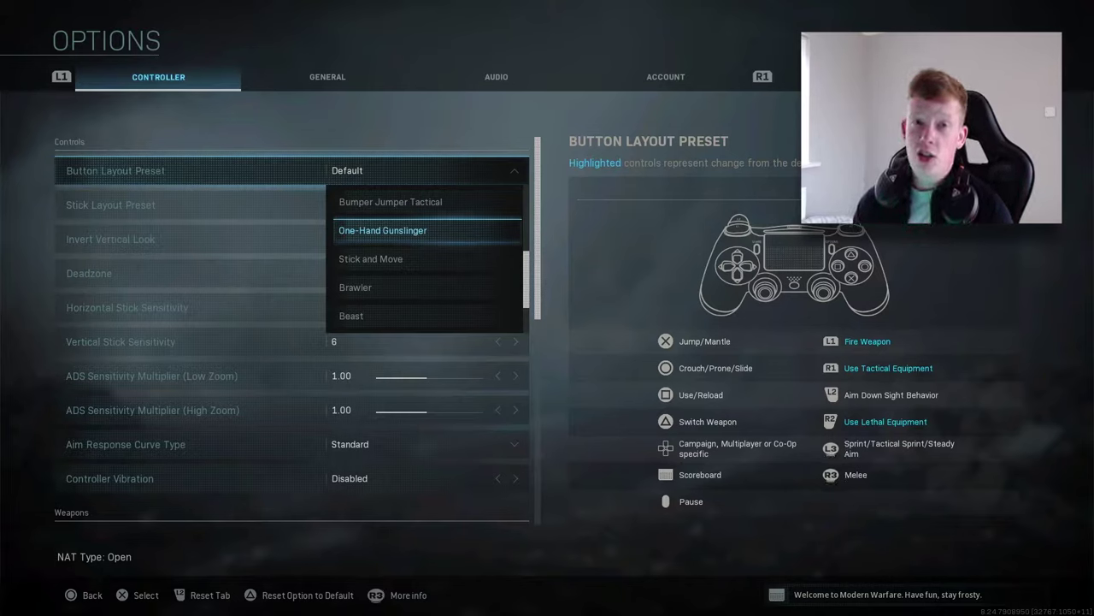
{"action": "key", "text": "Escape"}
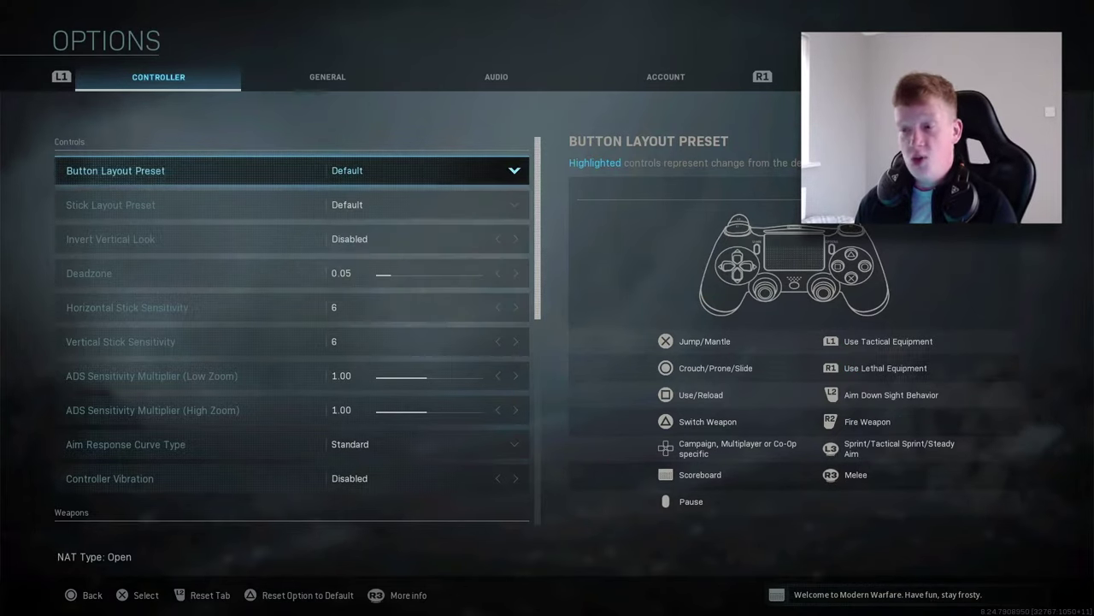
Review the Deadzone, Horizontal Stick Sensitivity and low-zoom ADS Sensitivity Multiplier settings.
{"action": "left_click", "coordinate": [89, 273]}
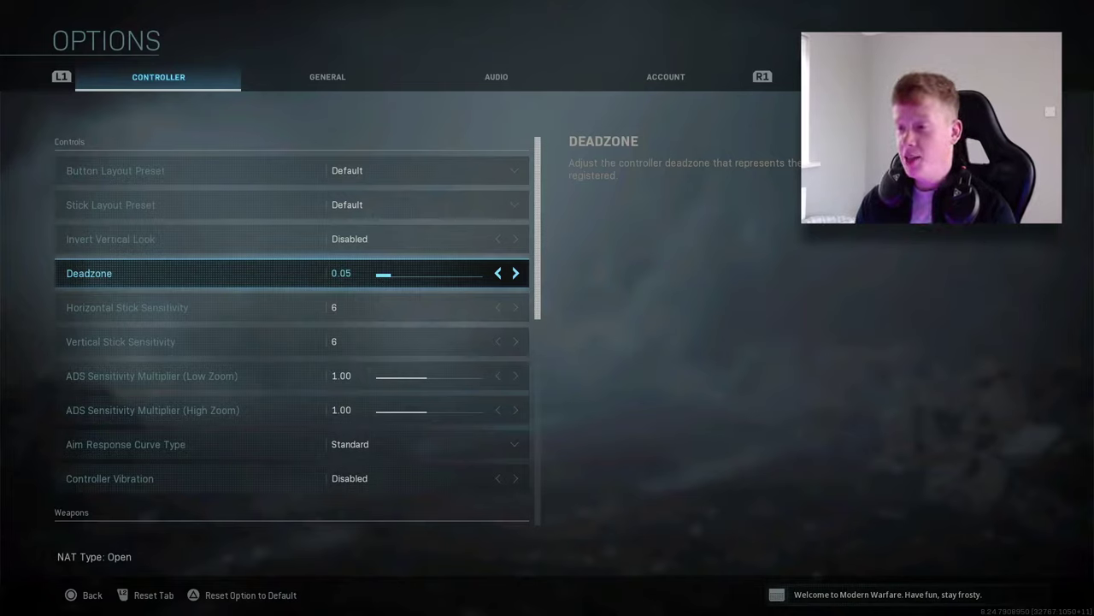
{"action": "key", "text": "Down"}
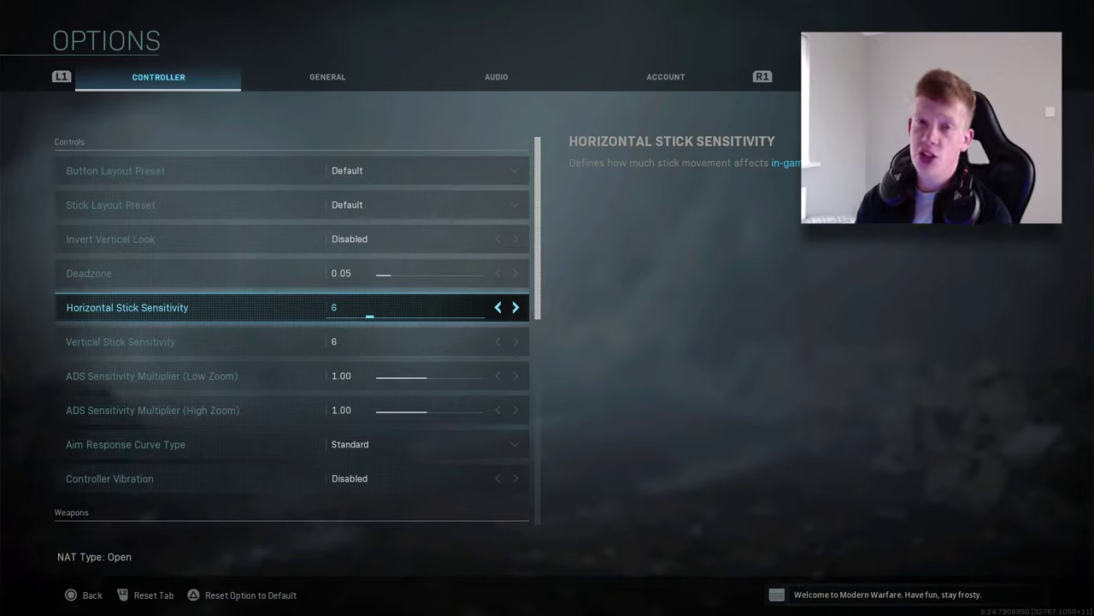
{"action": "left_click", "coordinate": [151, 375]}
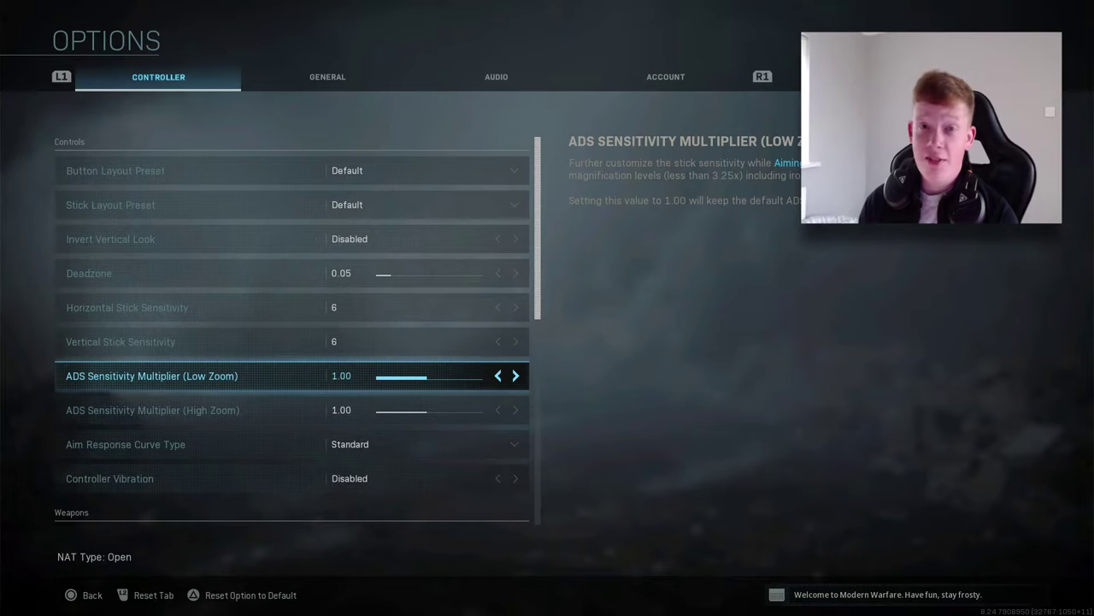
Compare the Linear and Dynamic aim response curve types and keep Standard.
{"action": "key", "text": "Down"}
{"action": "key", "text": "Down"}
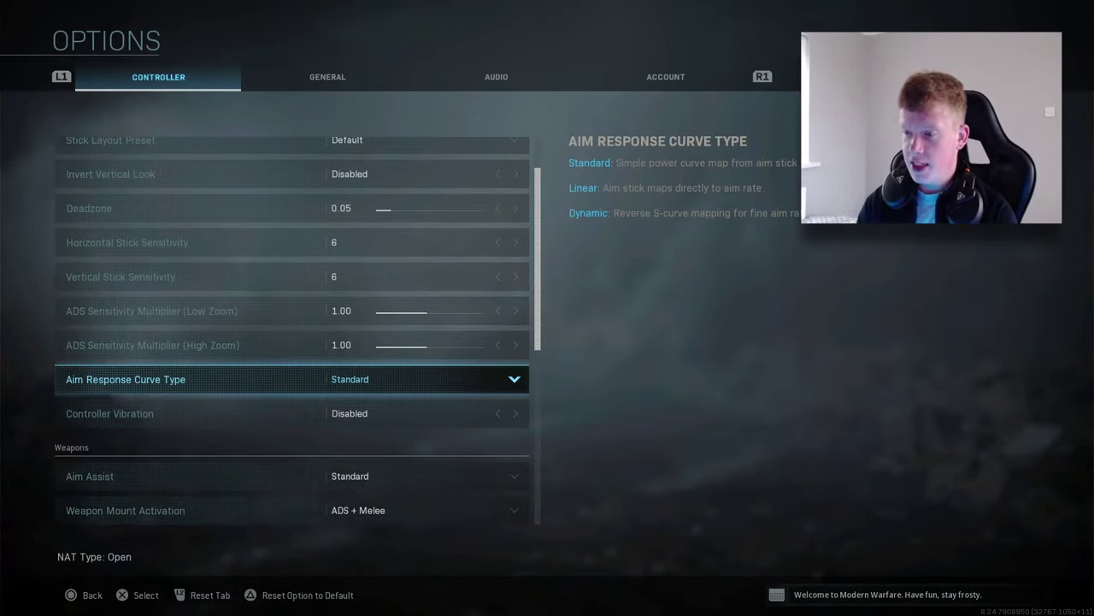
{"action": "key", "text": "Return"}
{"action": "key", "text": "Down"}
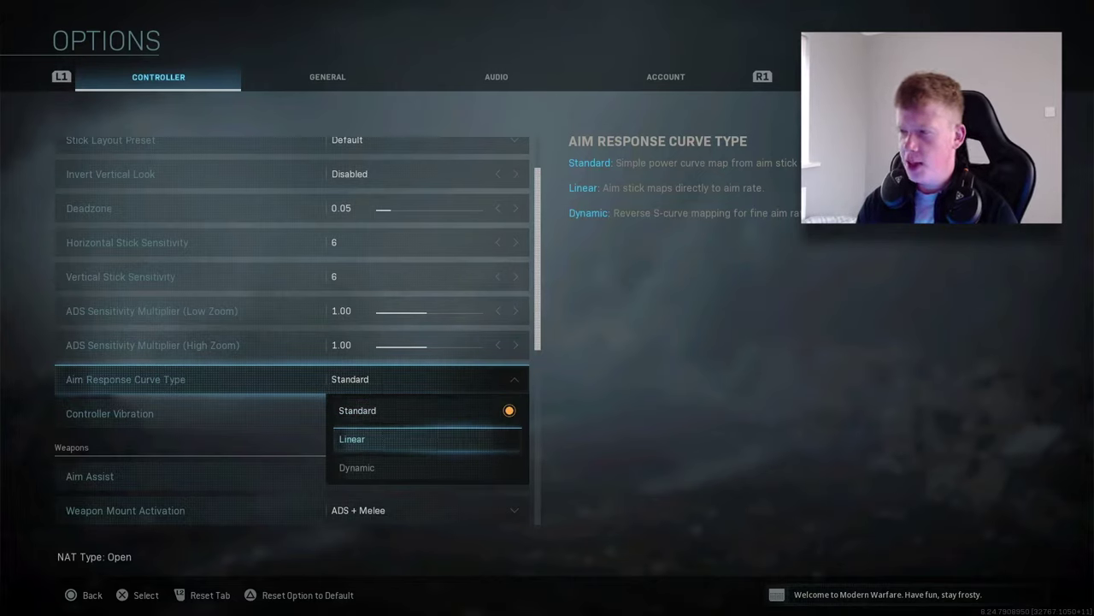
{"action": "key", "text": "Down"}
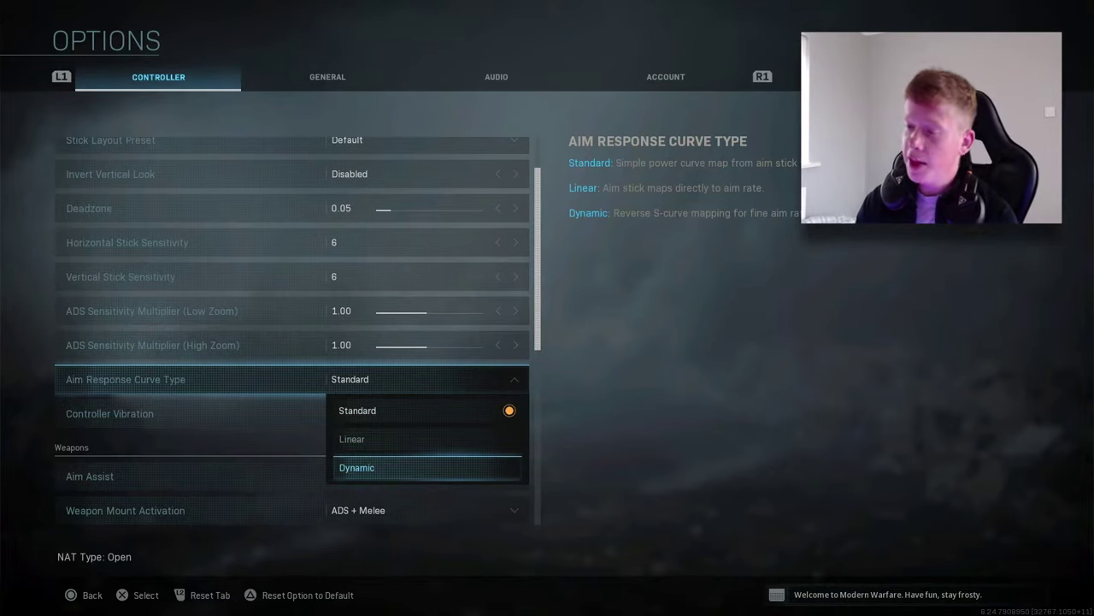
{"action": "key", "text": "Up"}
{"action": "key", "text": "Up"}
{"action": "key", "text": "Return"}
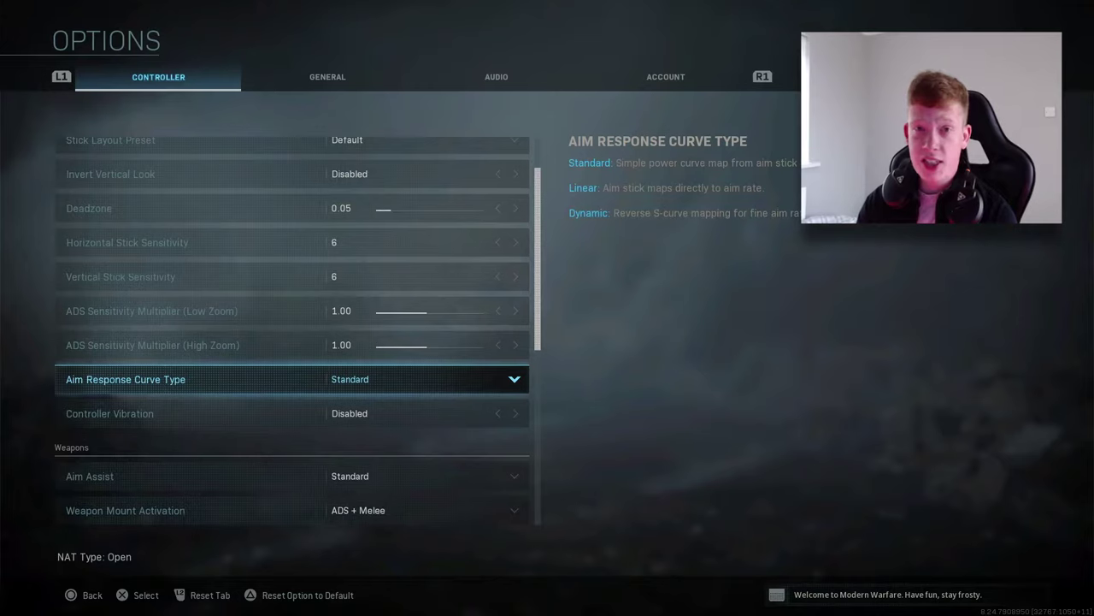
Review the Controller Vibration and Aim Assist settings.
{"action": "key", "text": "Down"}
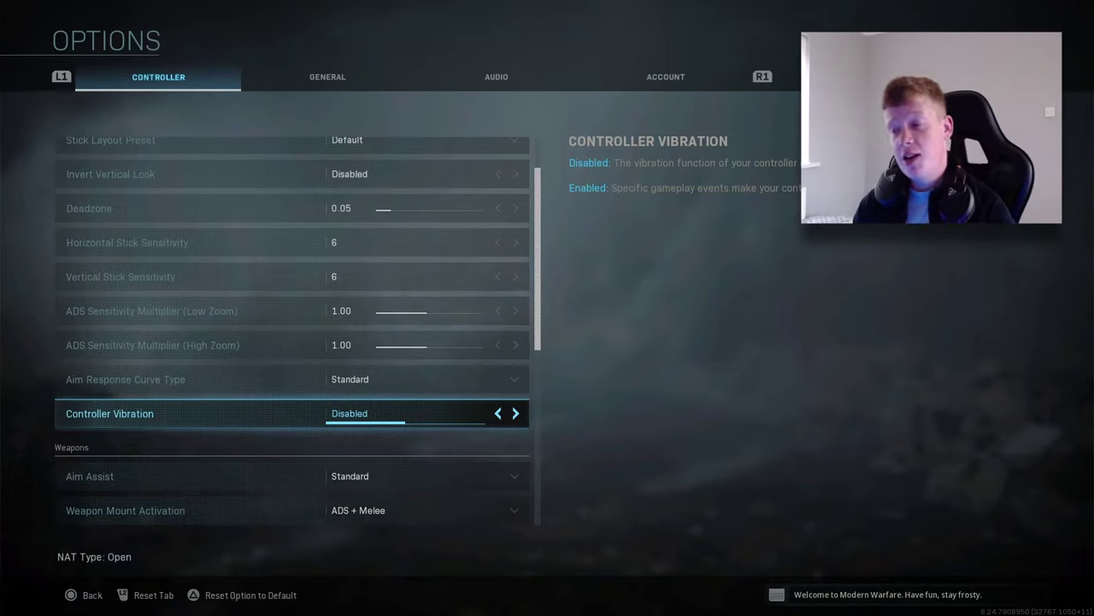
{"action": "left_click", "coordinate": [90, 475]}
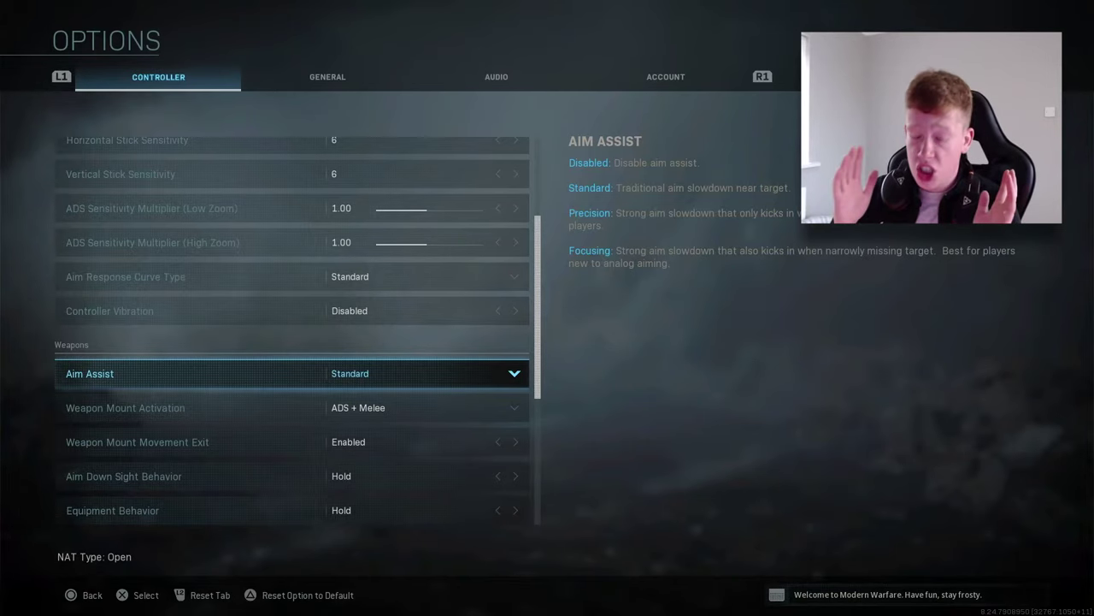
{"action": "key", "text": "Down"}
{"action": "key", "text": "Down"}
{"action": "key", "text": "Up"}
{"action": "key", "text": "Up"}
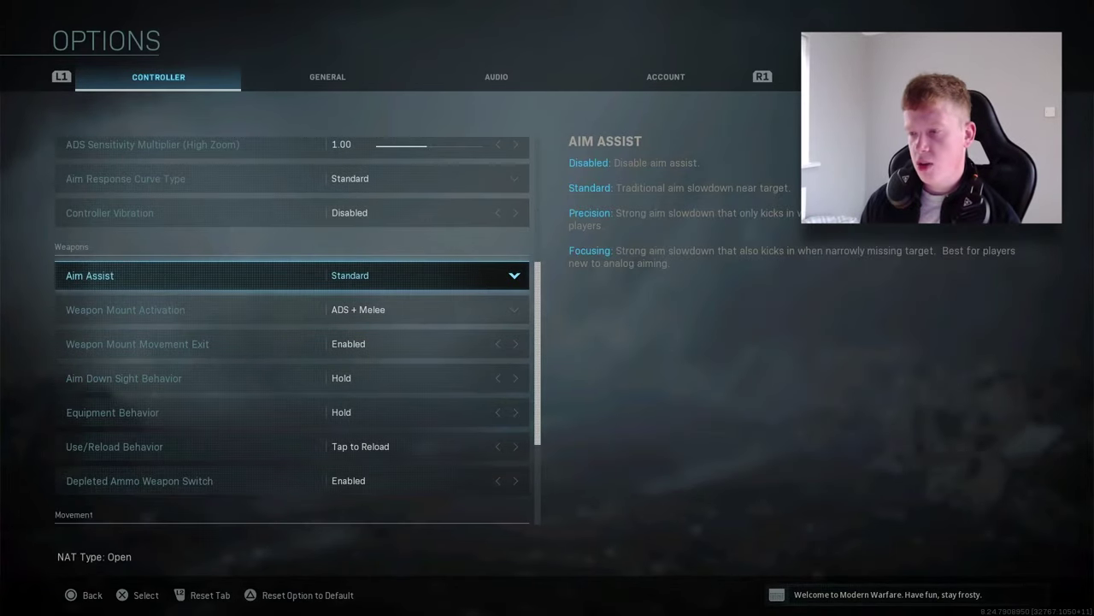
Examine the remaining weapon settings, from Weapon Mount Activation through Depleted Ammo Weapon Switch.
{"action": "key", "text": "Down"}
{"action": "key", "text": "Down"}
{"action": "key", "text": "Up"}
{"action": "key", "text": "Down"}
{"action": "key", "text": "Down"}
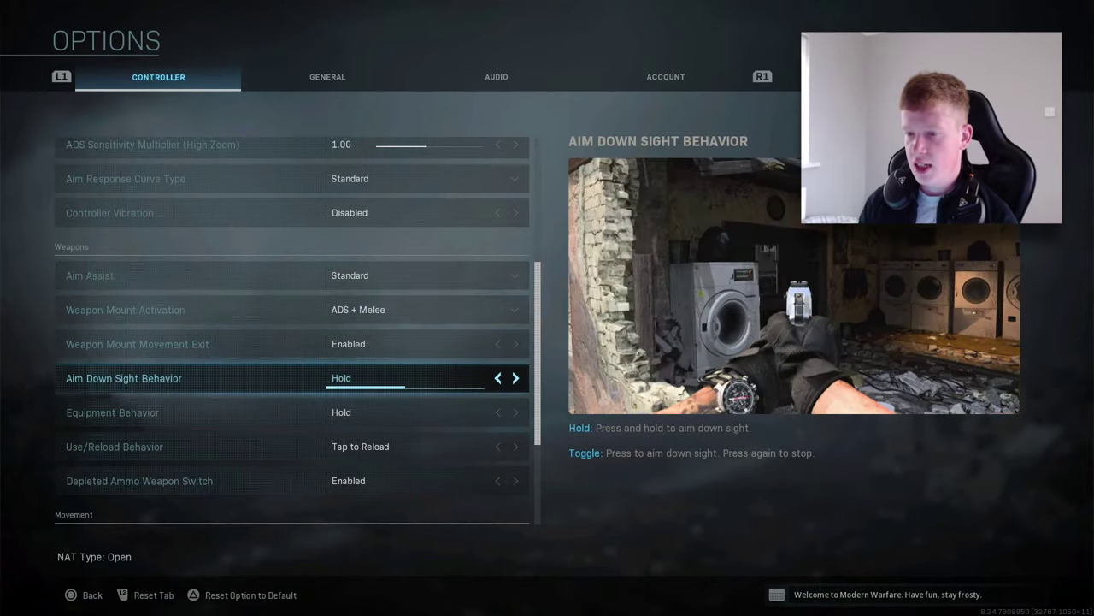
{"action": "key", "text": "Down"}
{"action": "key", "text": "Down"}
{"action": "key", "text": "Down"}
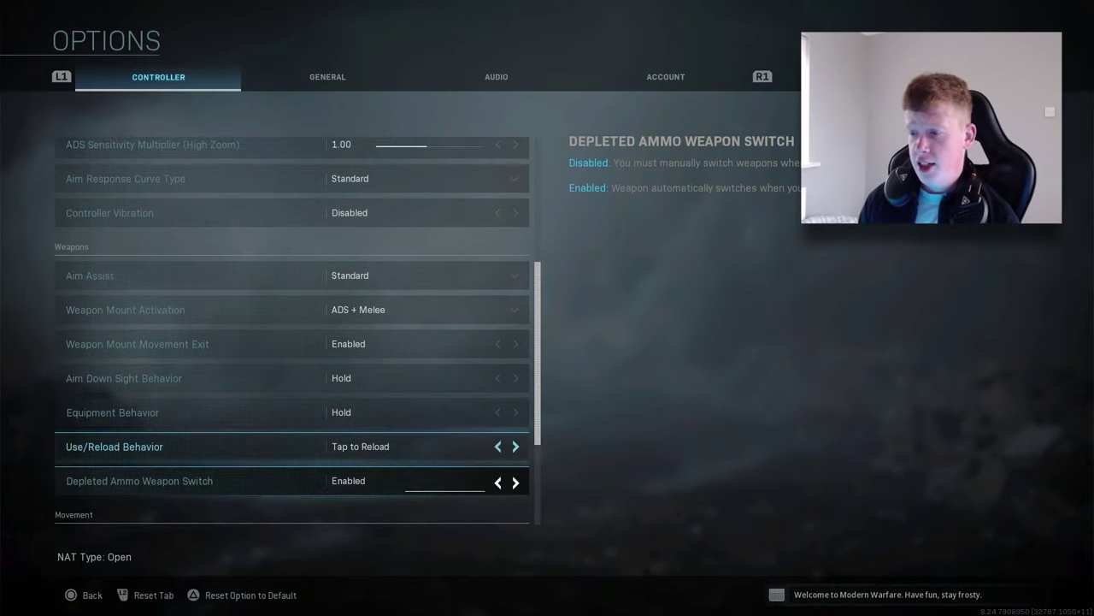
{"action": "key", "text": "Up"}
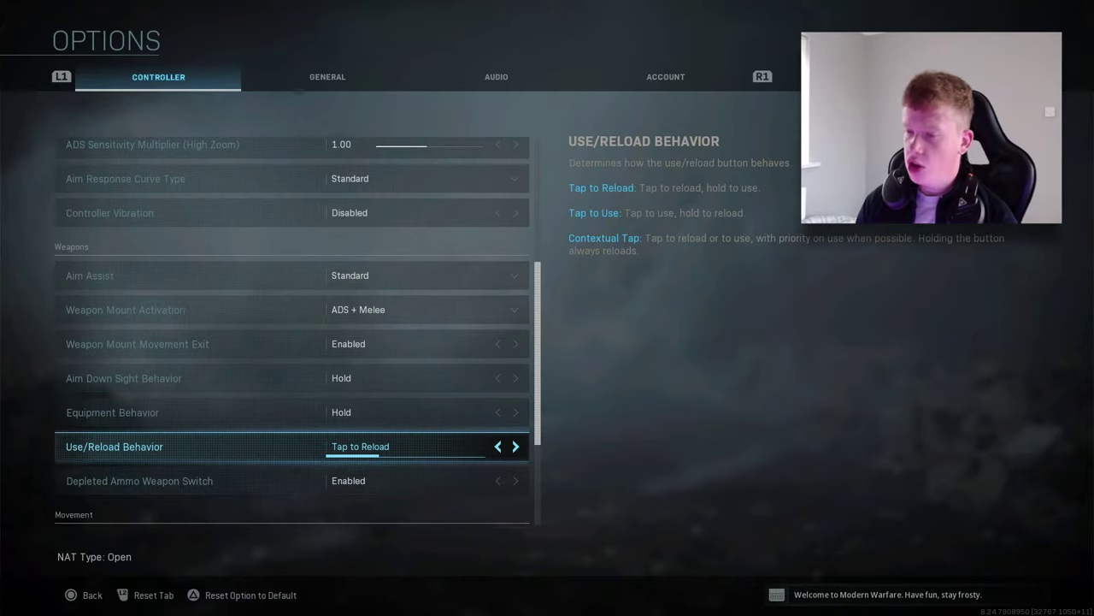
{"action": "key", "text": "Up"}
{"action": "key", "text": "Up"}
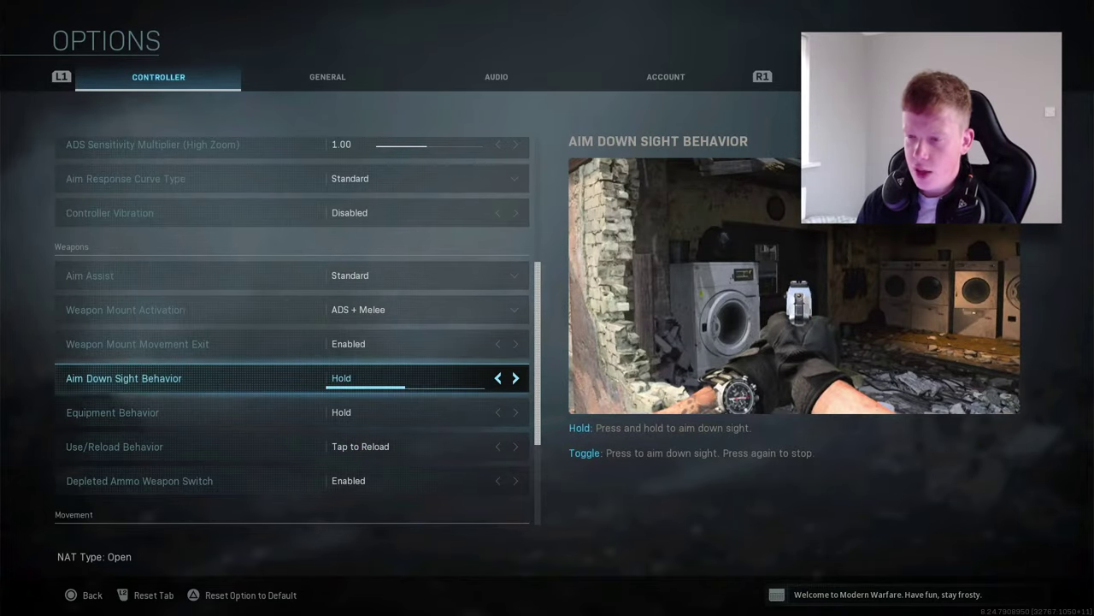
{"action": "key", "text": "Up"}
{"action": "key", "text": "Up"}
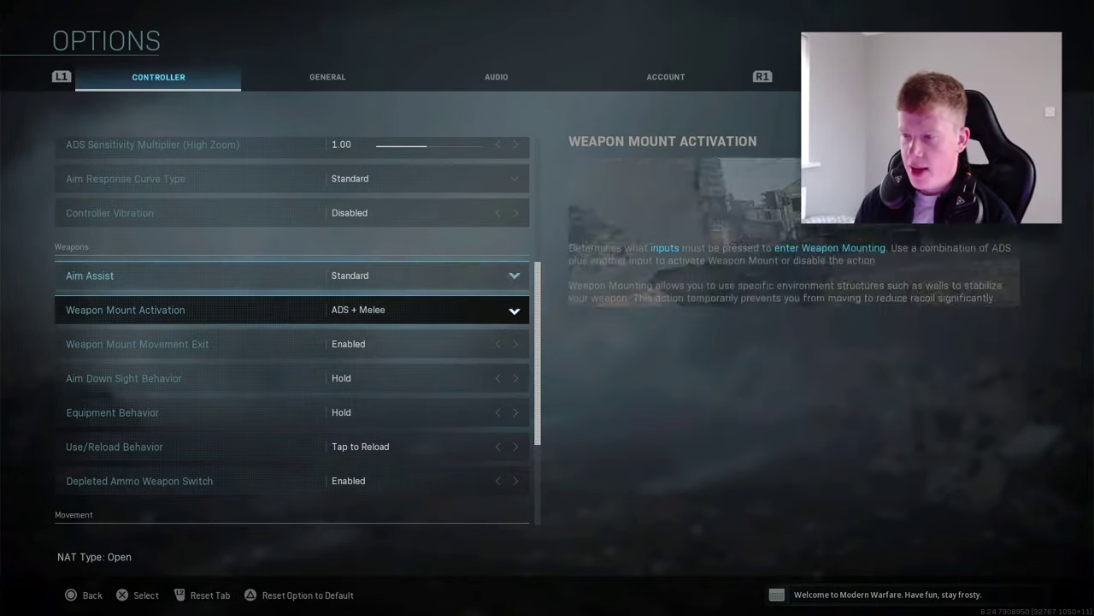
{"action": "key", "text": "Down"}
{"action": "key", "text": "Down"}
{"action": "key", "text": "Down"}
{"action": "key", "text": "Down"}
{"action": "key", "text": "Down"}
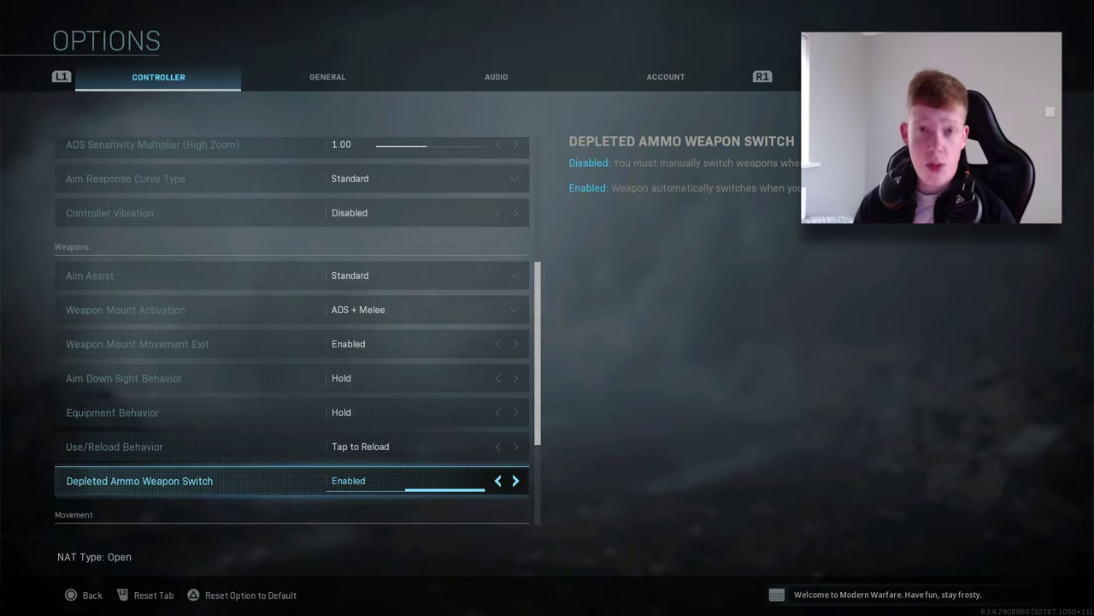
Review the movement settings, from Slide Behavior through Parachute Auto-Deploy.
{"action": "key", "text": "Down"}
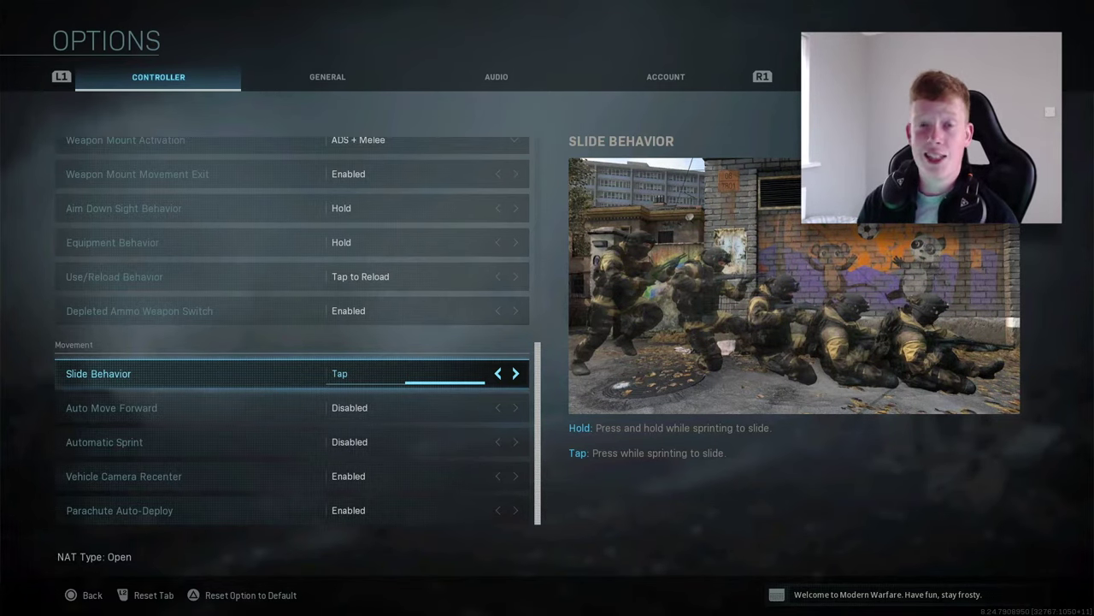
{"action": "left_click", "coordinate": [111, 408]}
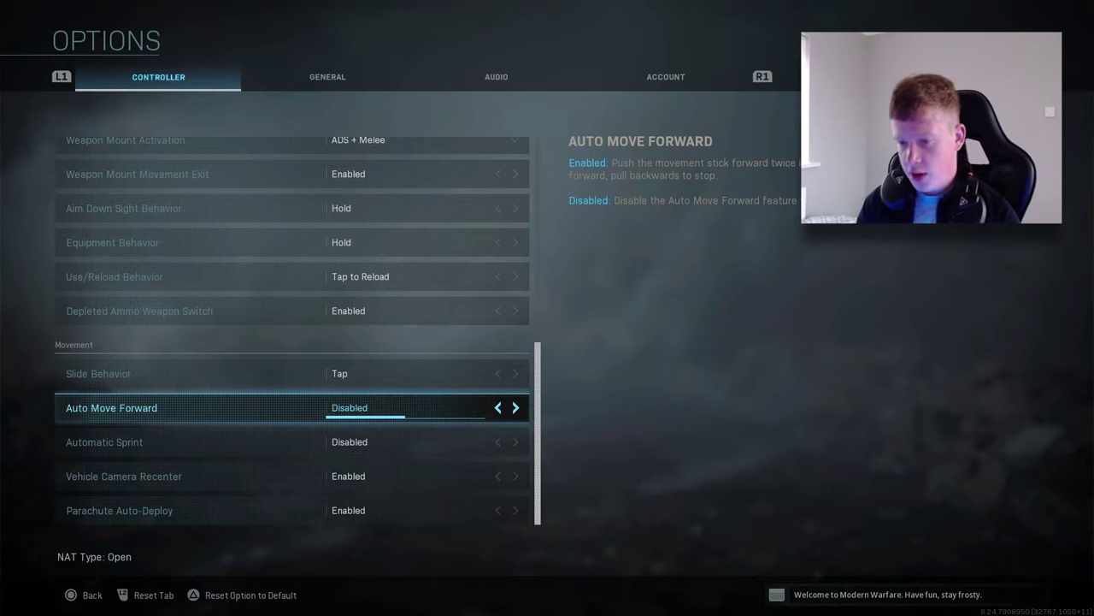
{"action": "left_click", "coordinate": [104, 442]}
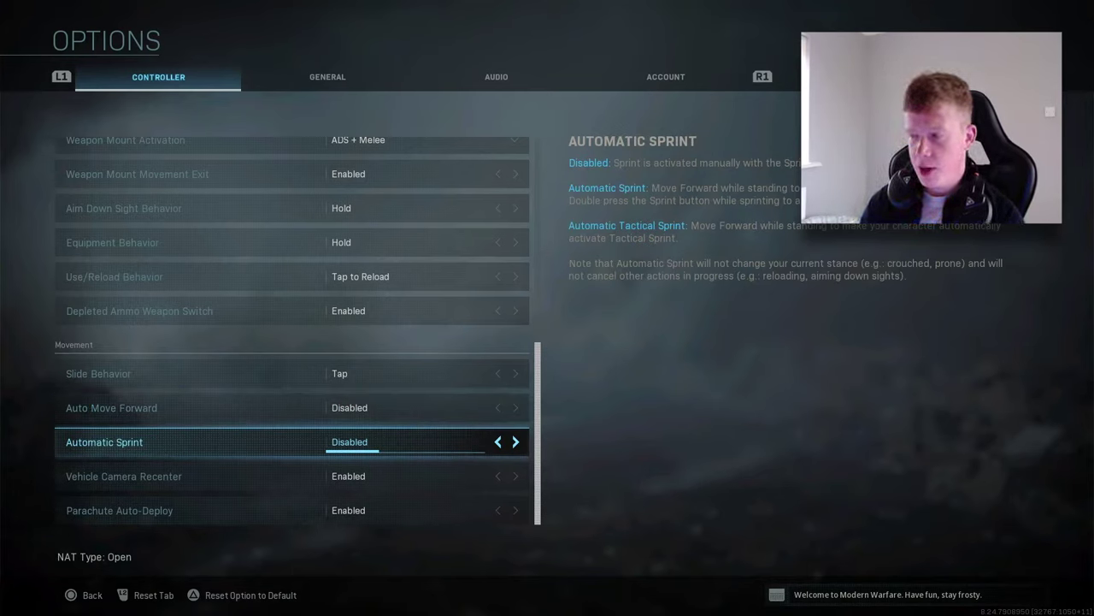
{"action": "left_click", "coordinate": [124, 476]}
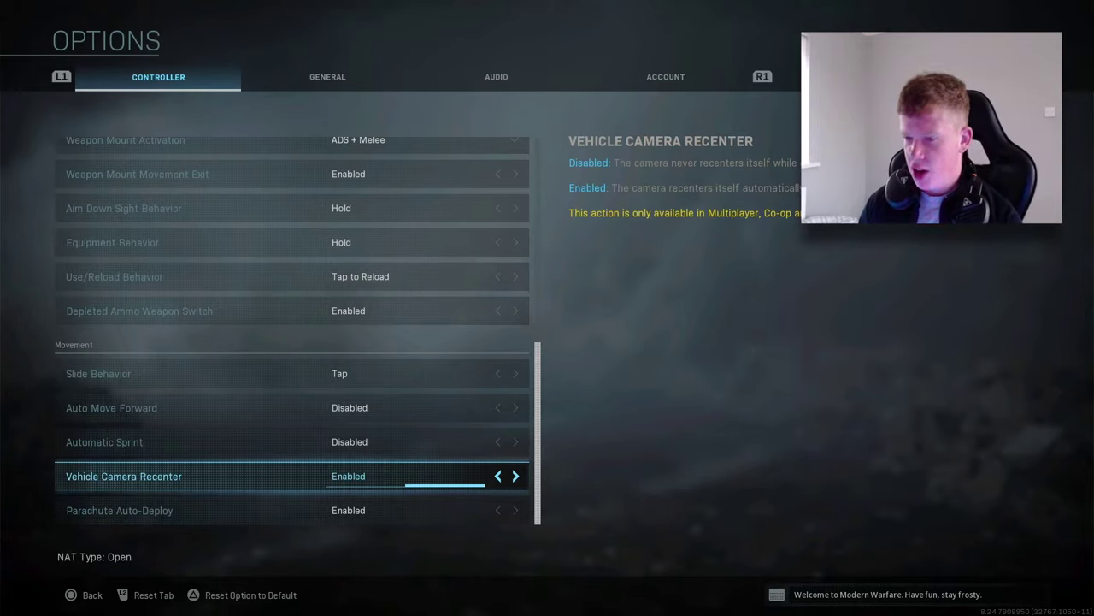
{"action": "left_click", "coordinate": [120, 511]}
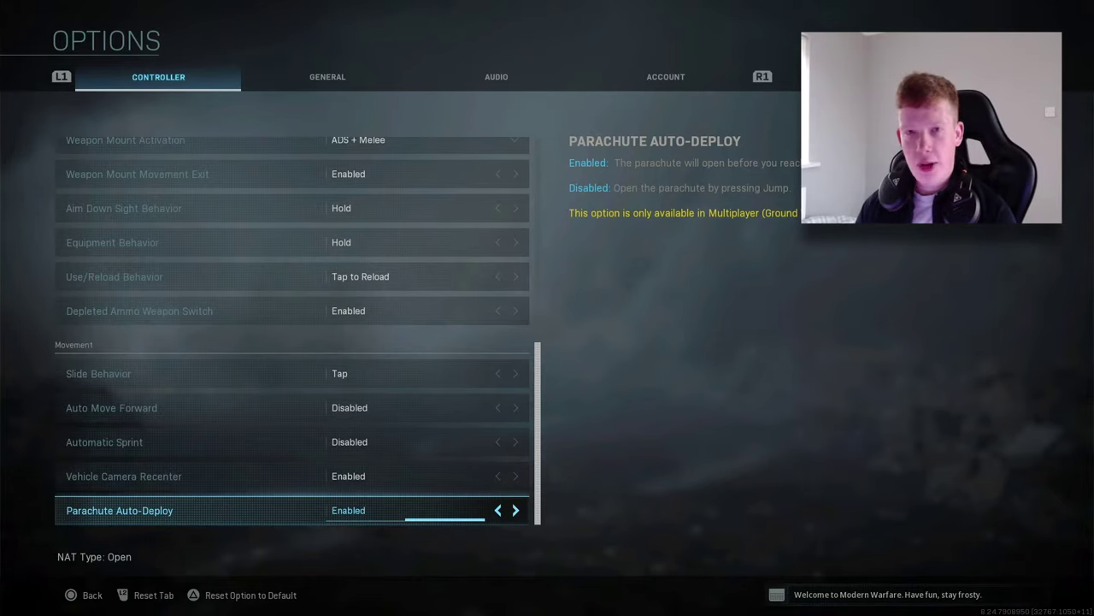
Switch to the general settings and review Brightness, Film Grain, Tooltips and Subtitles.
{"action": "key", "text": "e"}
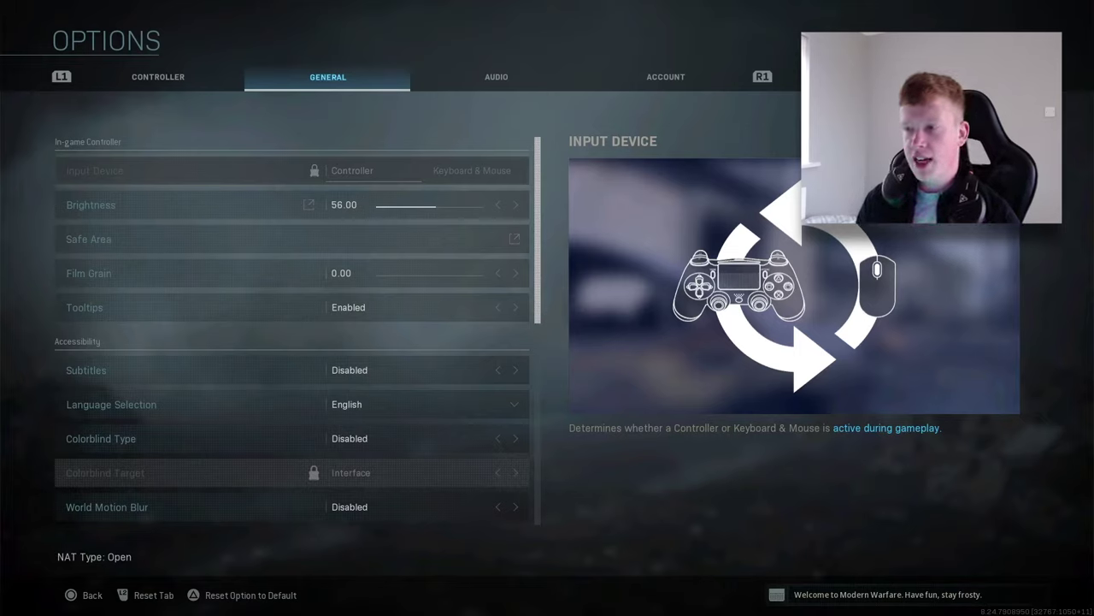
{"action": "key", "text": "Down"}
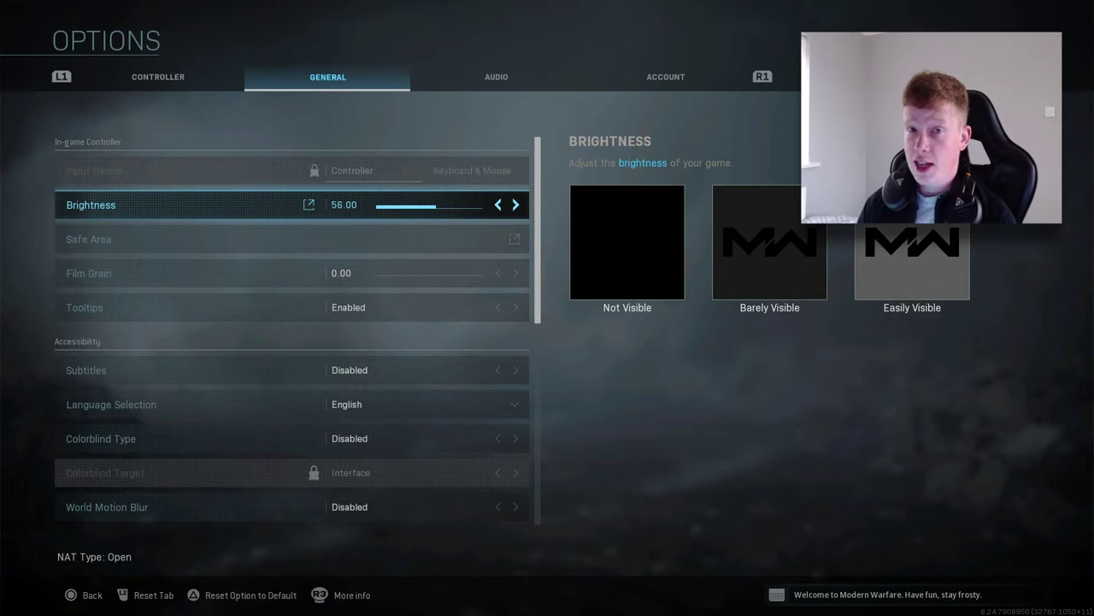
{"action": "key", "text": "Down"}
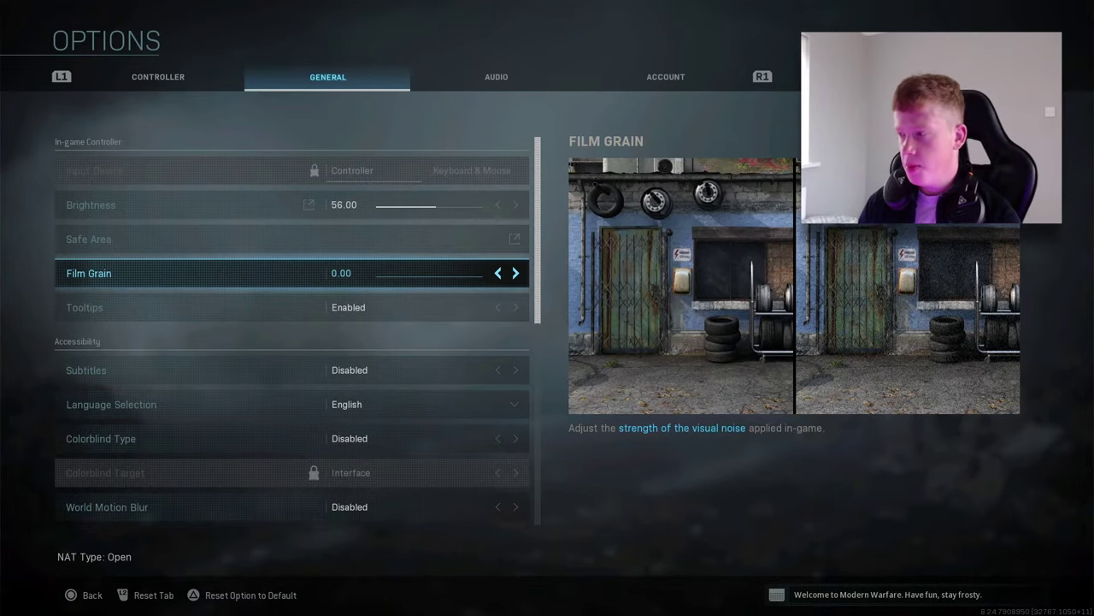
{"action": "key", "text": "Down"}
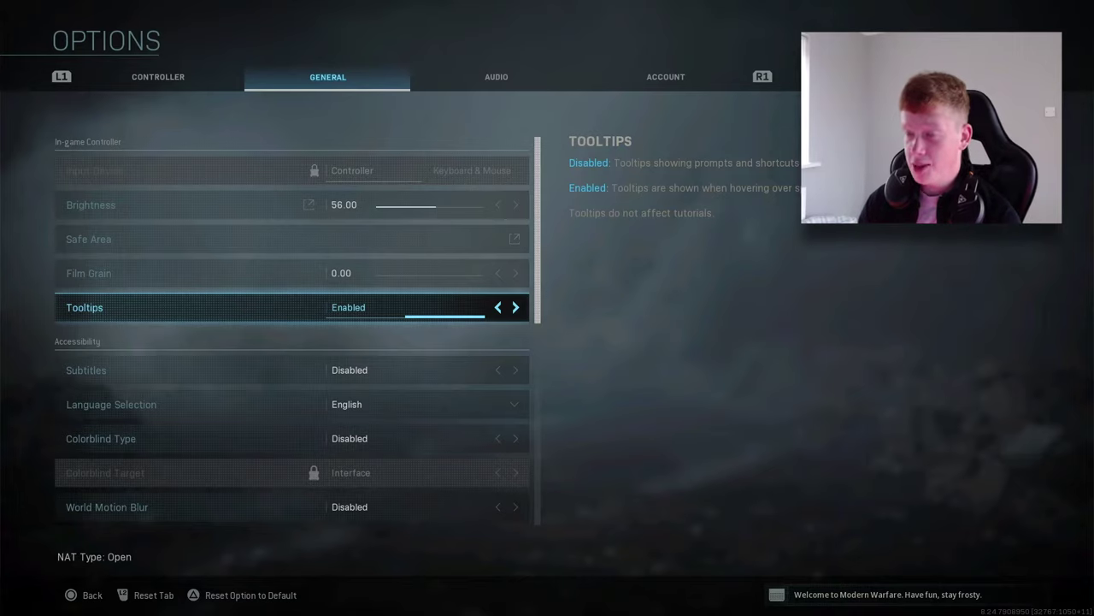
{"action": "key", "text": "Down"}
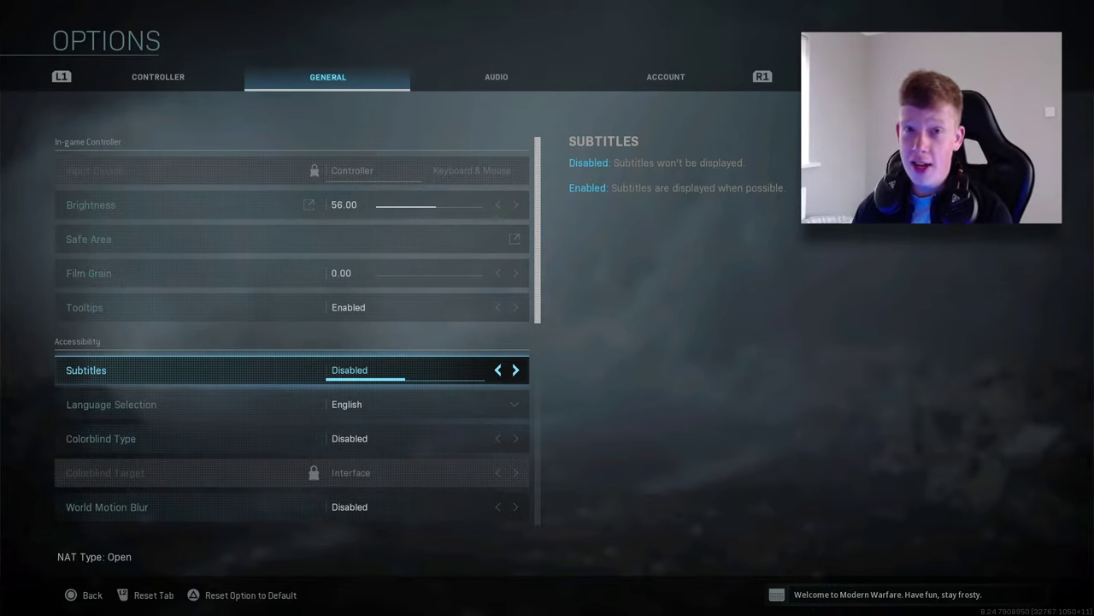
Set the Colorblind Type to Deuteranopia in the accessibility settings.
{"action": "key", "text": "Down"}
{"action": "key", "text": "Down"}
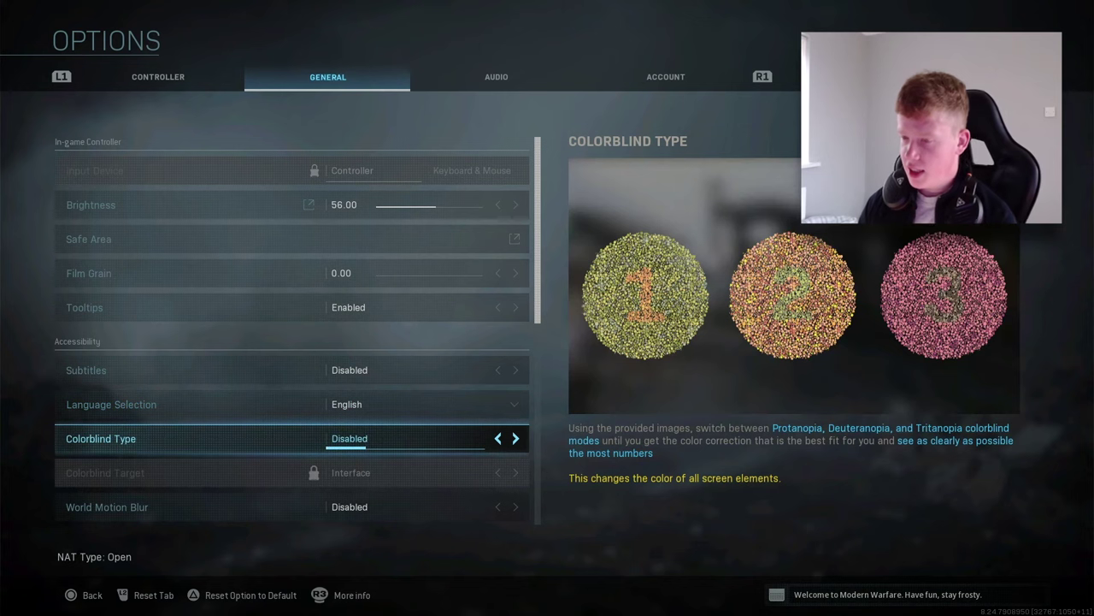
{"action": "key", "text": "Right"}
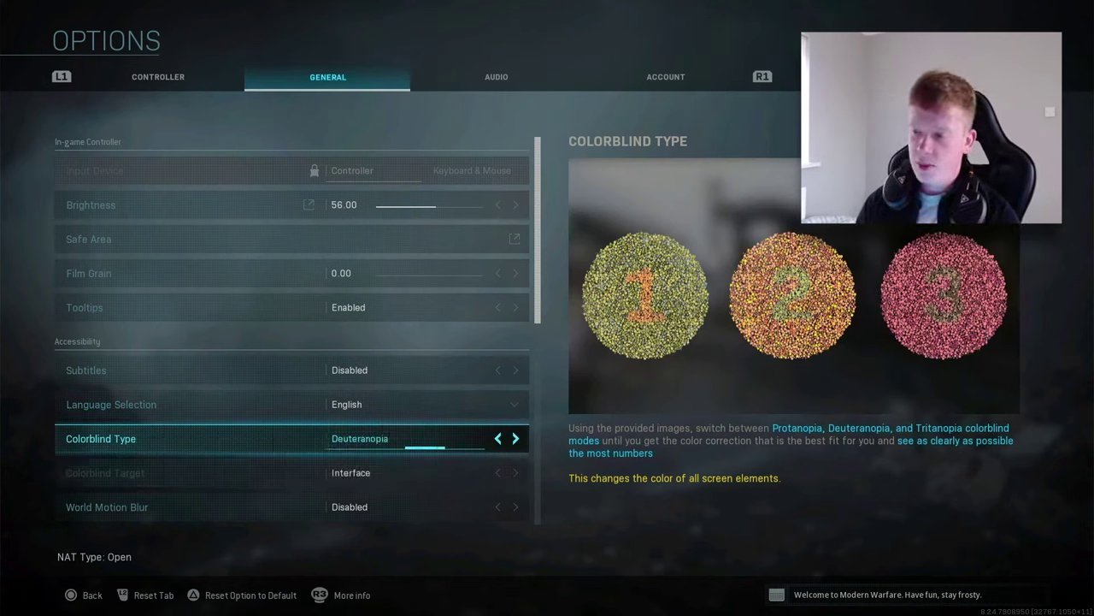
Compare the Disabled and Tritanopia options for Colorblind Type, then return the setting to Deuteranopia.
{"action": "key", "text": "Left"}
{"action": "key", "text": "Left"}
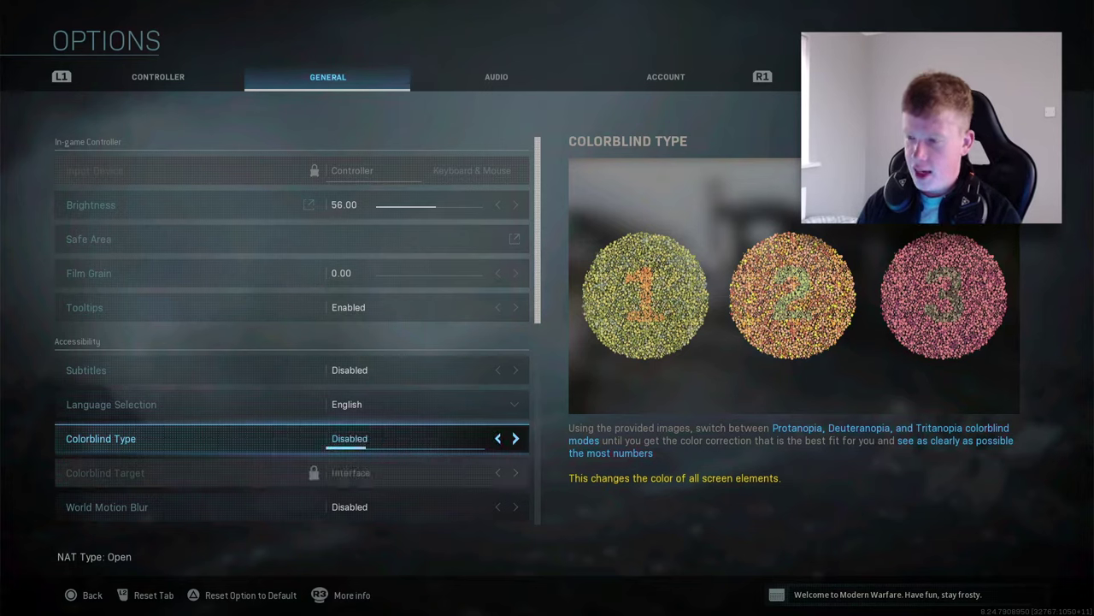
{"action": "key", "text": "Right"}
{"action": "key", "text": "Right"}
{"action": "key", "text": "Right"}
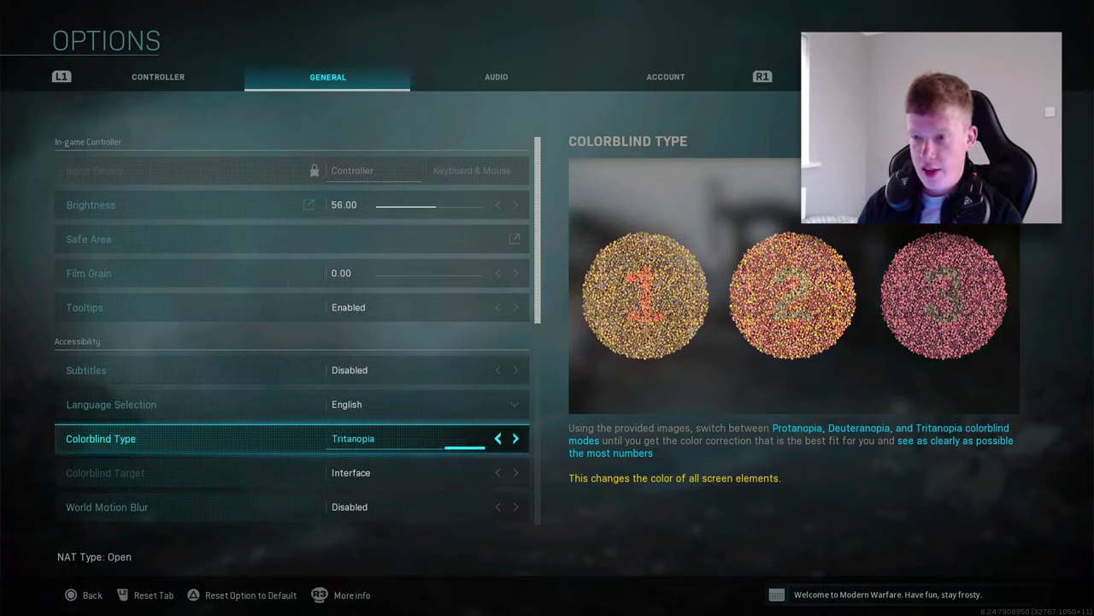
{"action": "key", "text": "Left"}
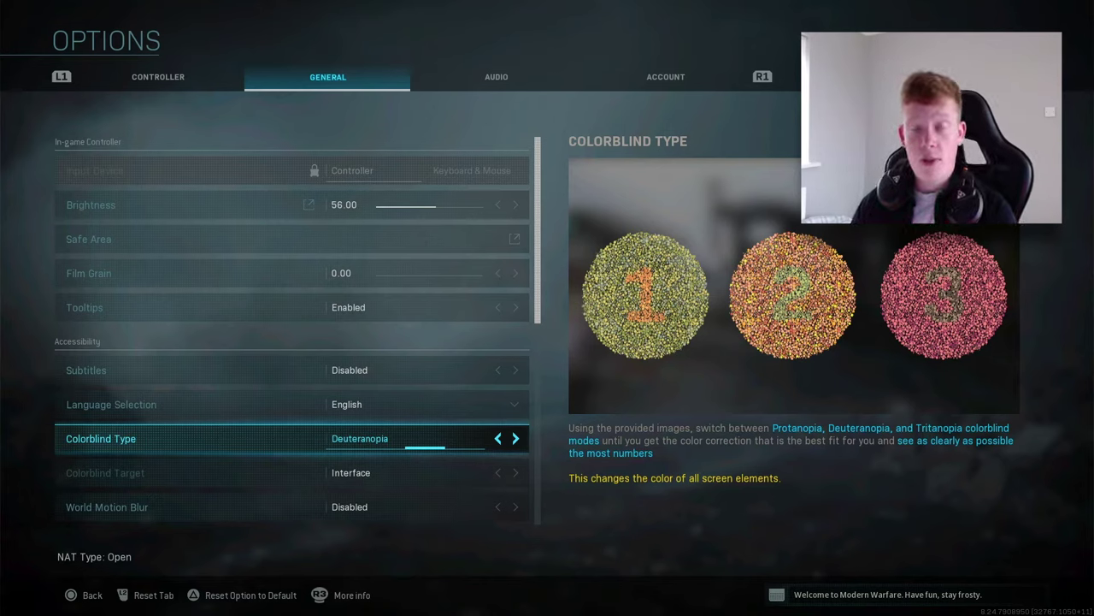
Review the Colorblind Target, World Motion Blur and Weapon Motion Blur settings.
{"action": "key", "text": "Down"}
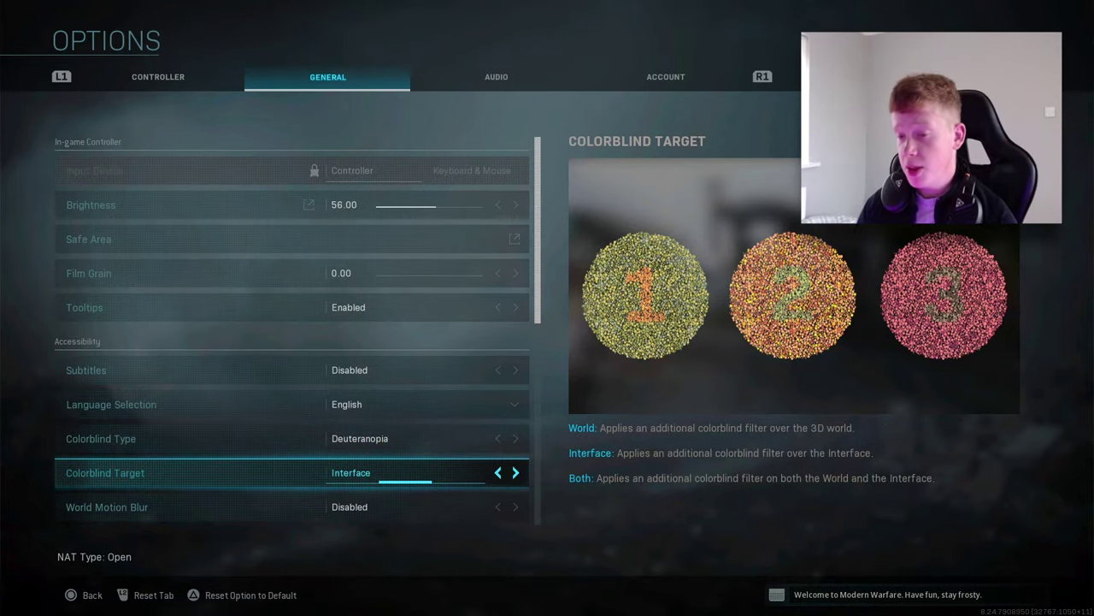
{"action": "key", "text": "Down"}
{"action": "key", "text": "Down"}
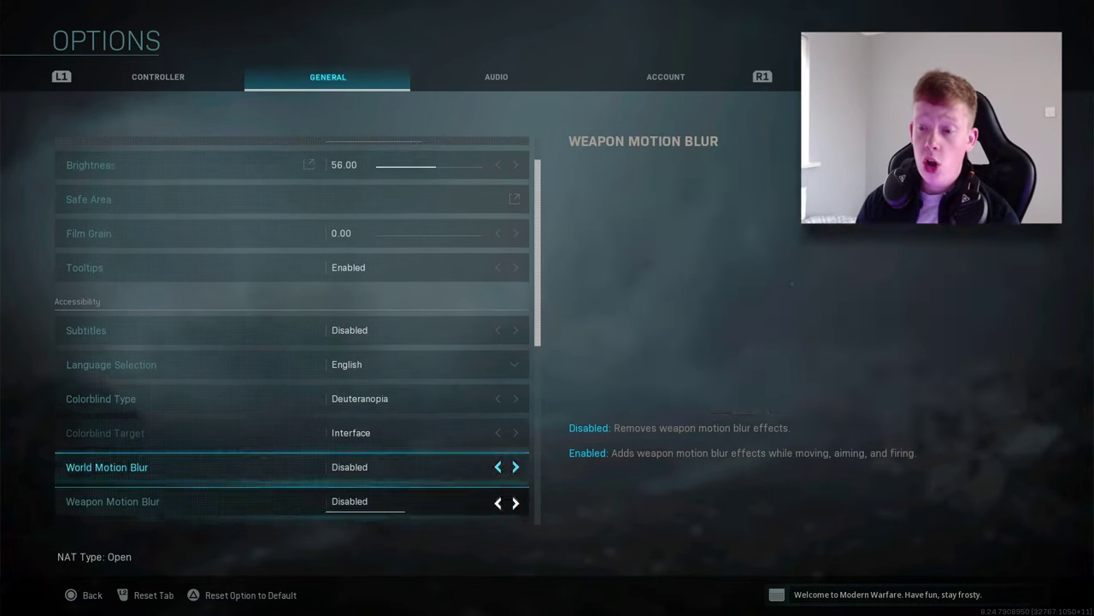
{"action": "key", "text": "Up"}
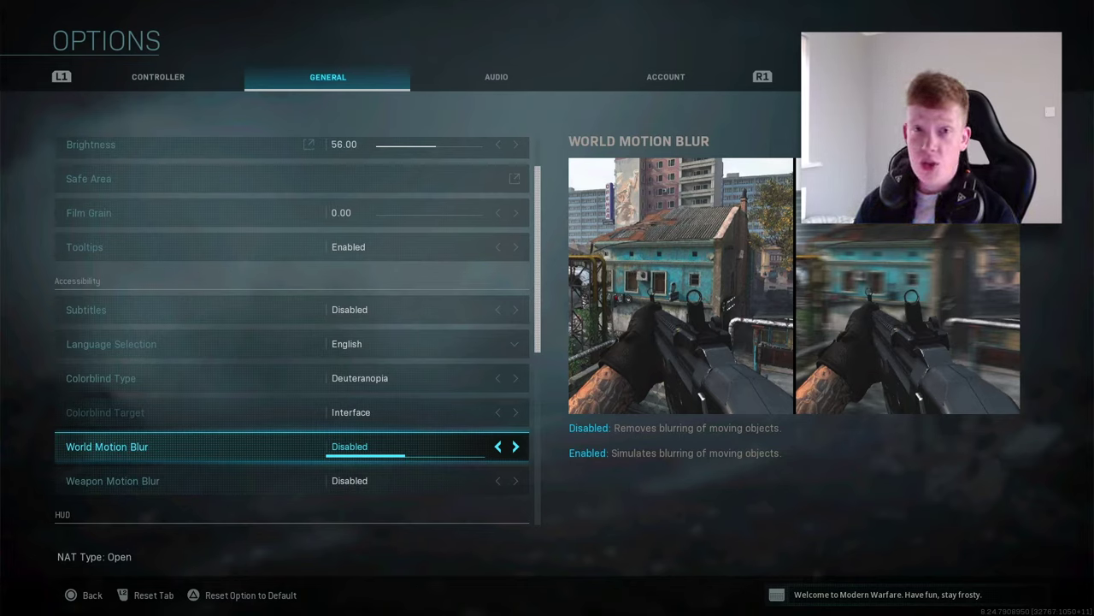
{"action": "key", "text": "Down"}
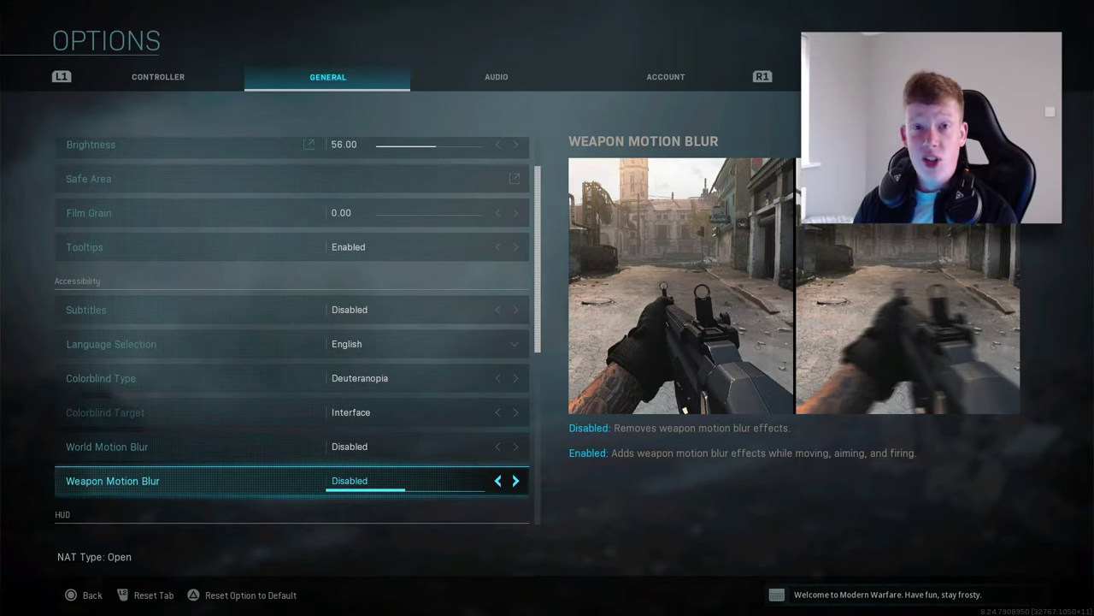
Review the HUD settings Mini Map Shape, Mini Map Rotation and Compass Cardinal Direction Text, leaving Mini Map Rotation on Enabled.
{"action": "key", "text": "Down"}
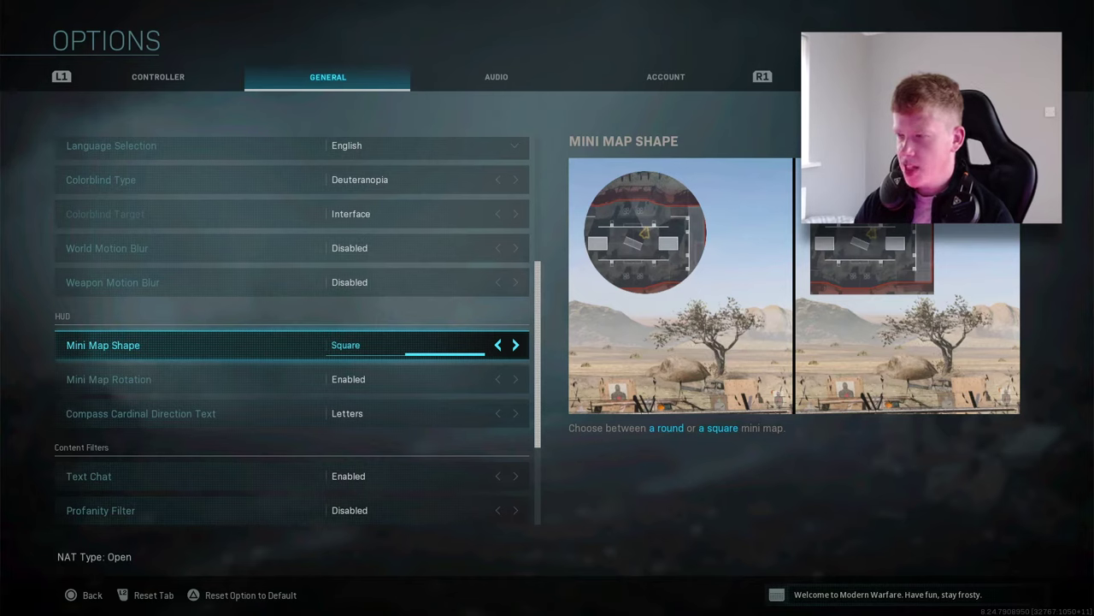
{"action": "left_click", "coordinate": [108, 379]}
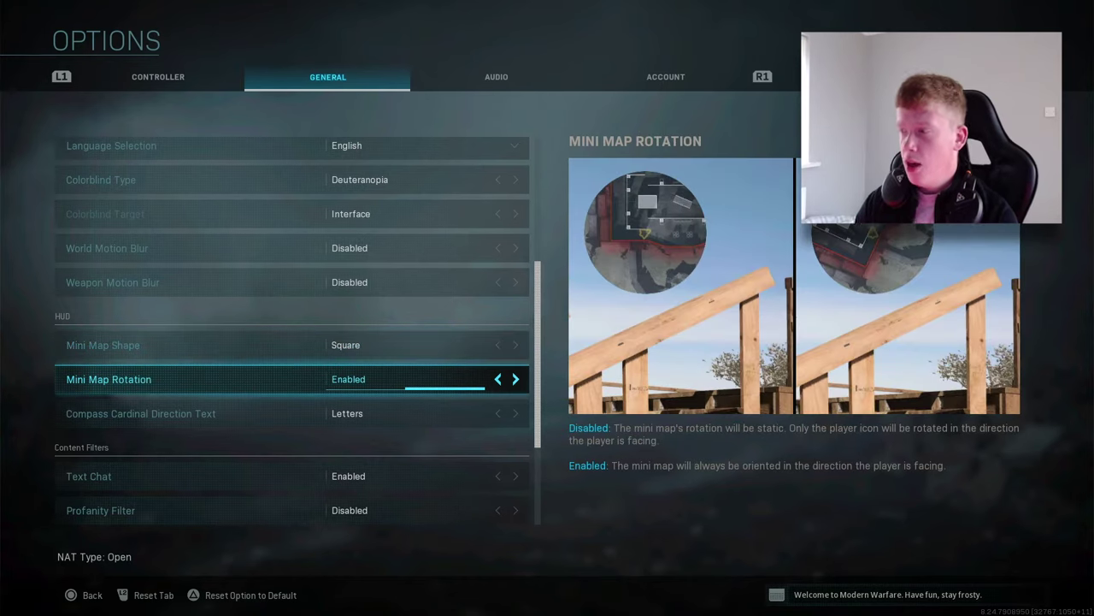
{"action": "key", "text": "Left"}
{"action": "key", "text": "Right"}
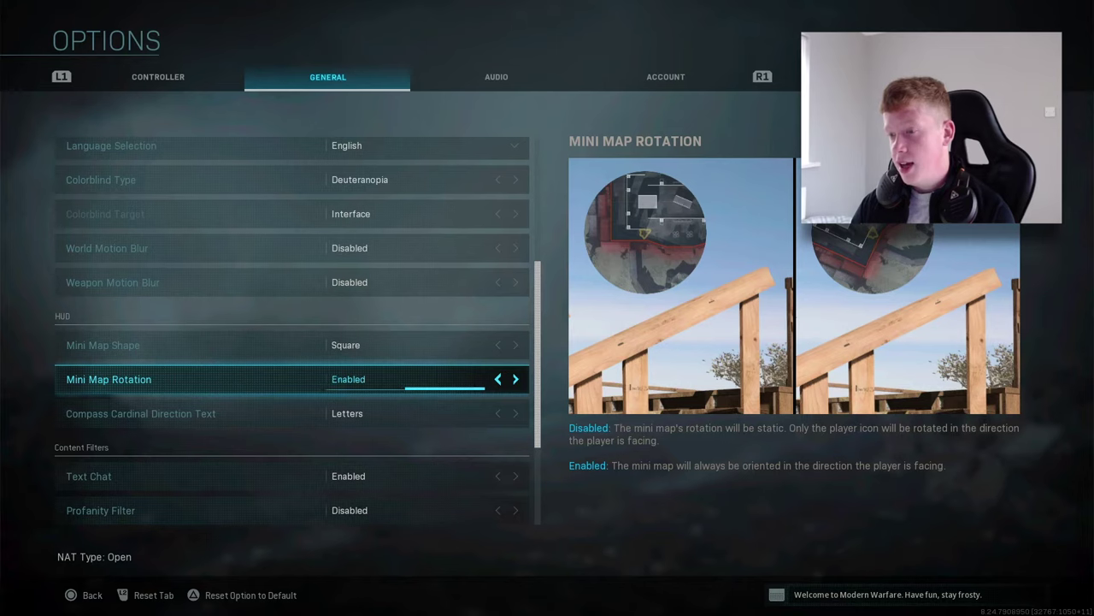
{"action": "key", "text": "Down"}
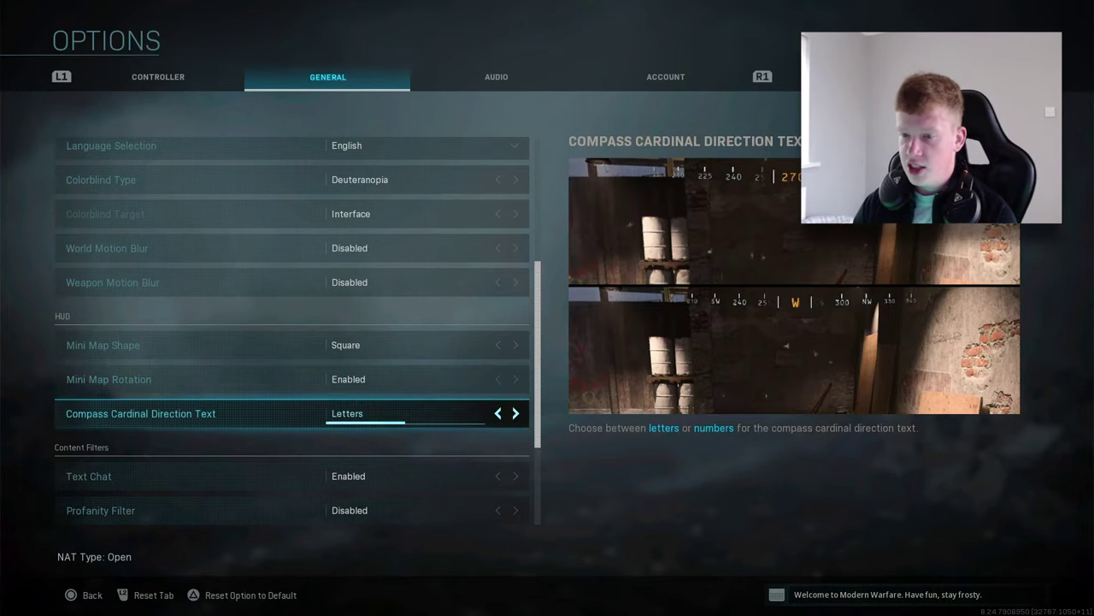
{"action": "key", "text": "Up"}
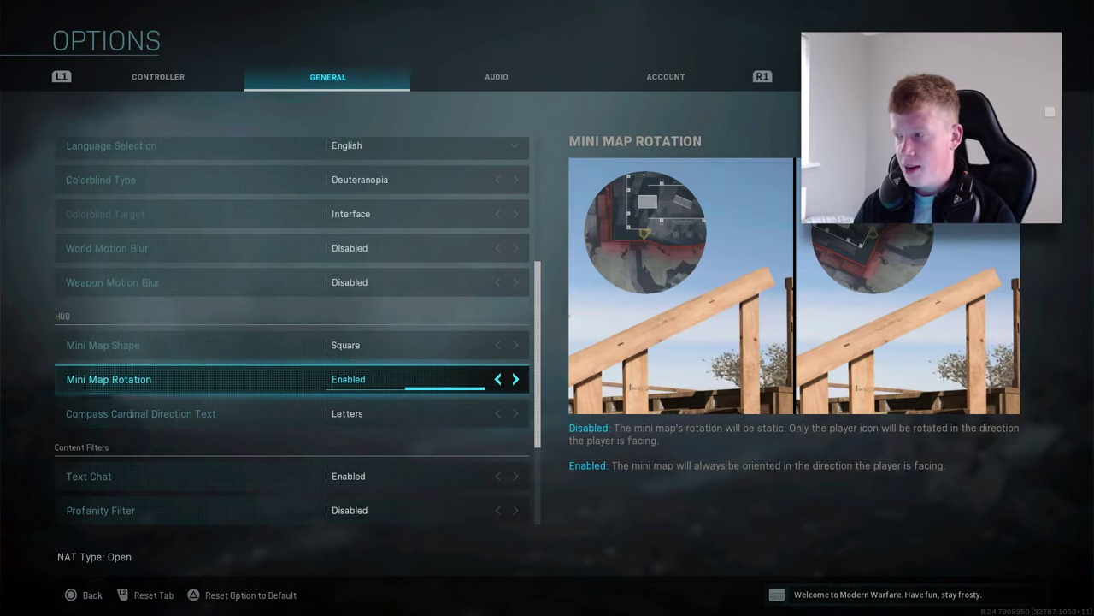
{"action": "key", "text": "Down"}
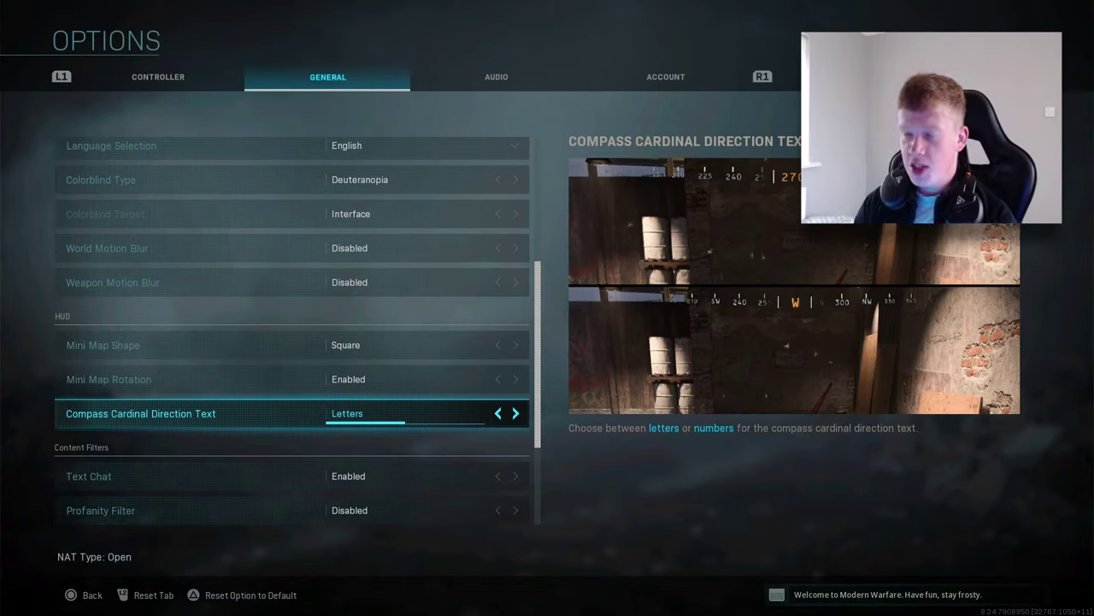
Review the content filters, from Text Chat through Dismemberment & Gore Effects.
{"action": "key", "text": "Down"}
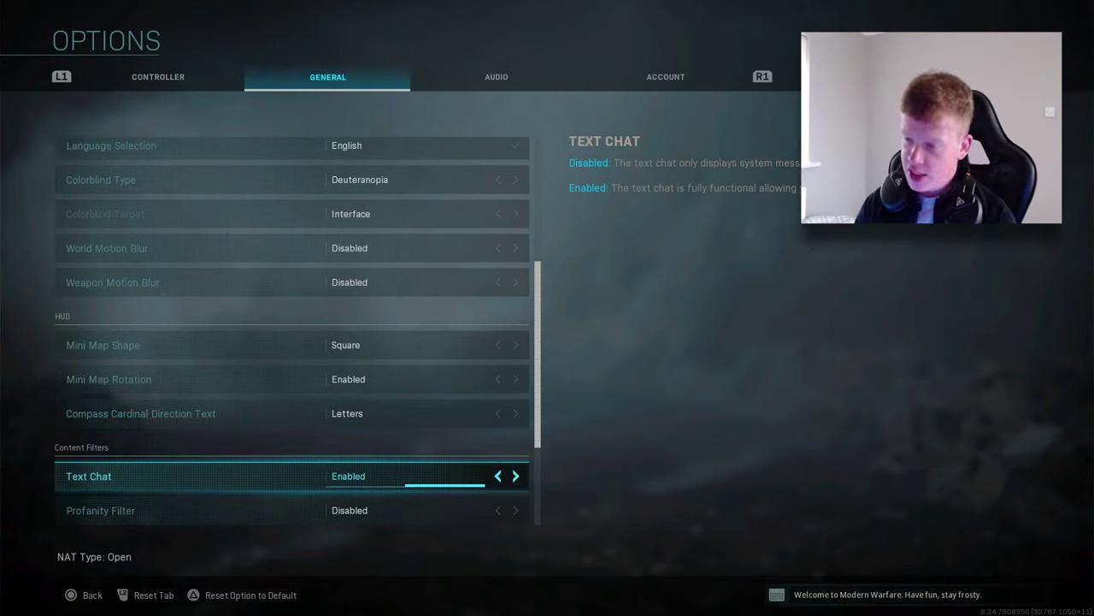
{"action": "key", "text": "Down"}
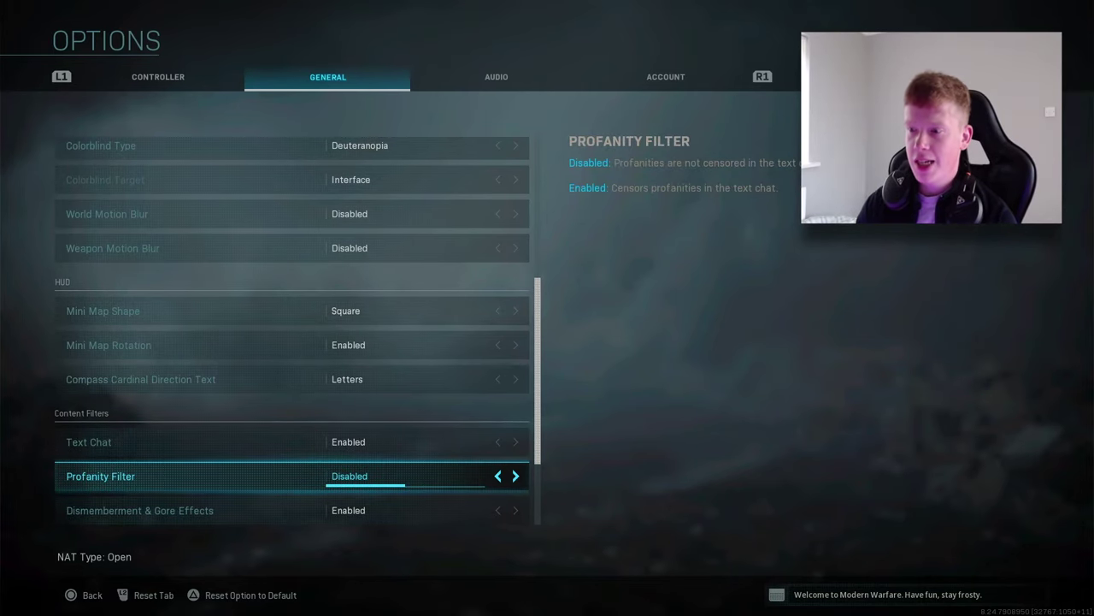
{"action": "key", "text": "Down"}
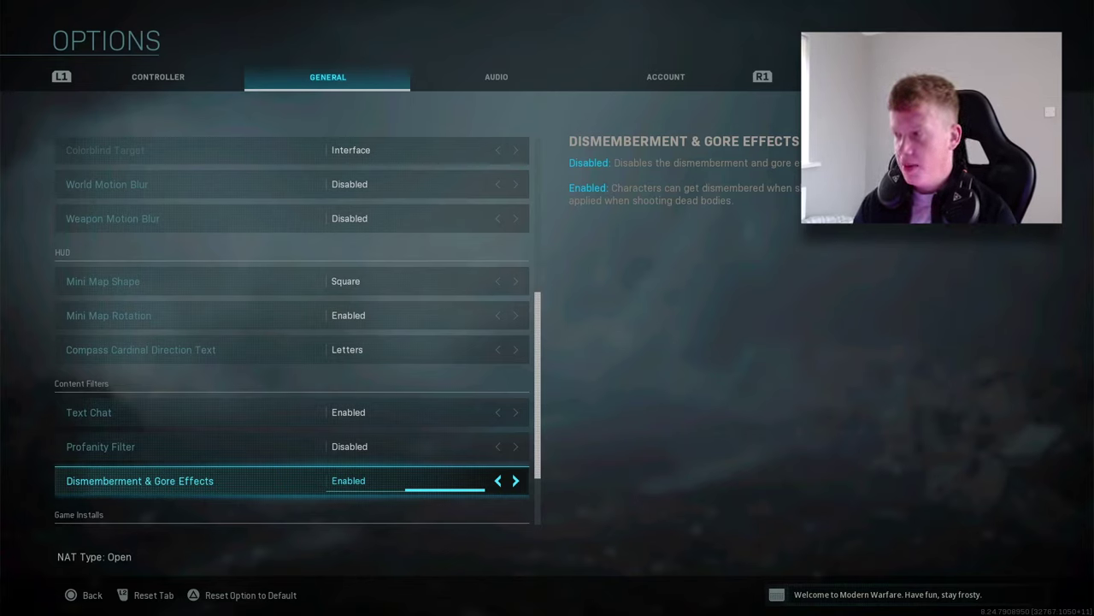
{"action": "key", "text": "Down"}
Switch to the audio settings and select Boost High as the Audio Mix.
{"action": "key", "text": "e"}
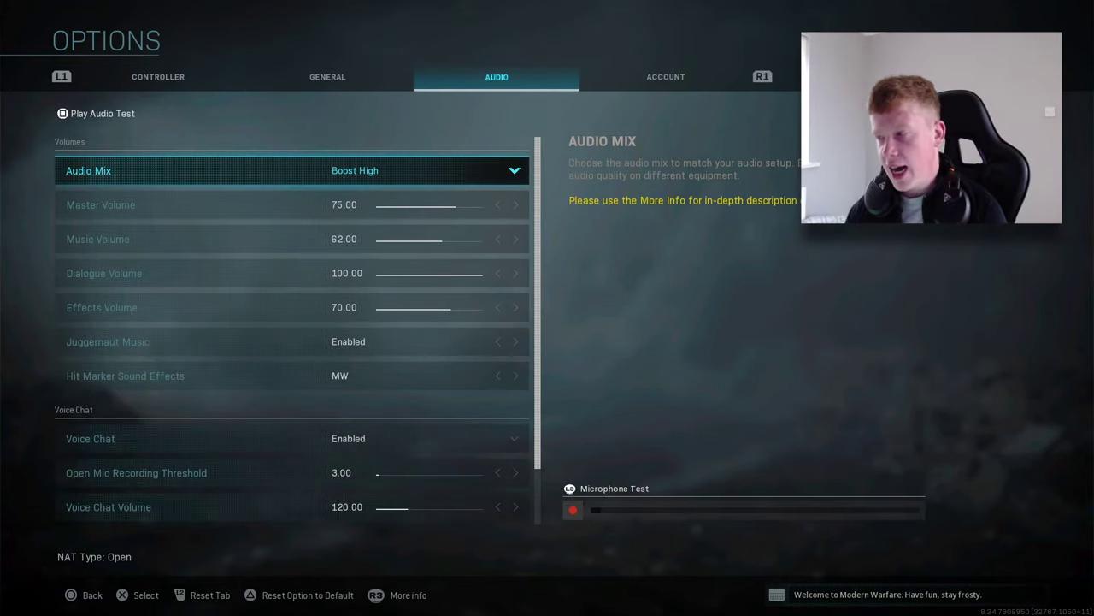
{"action": "key", "text": "Return"}
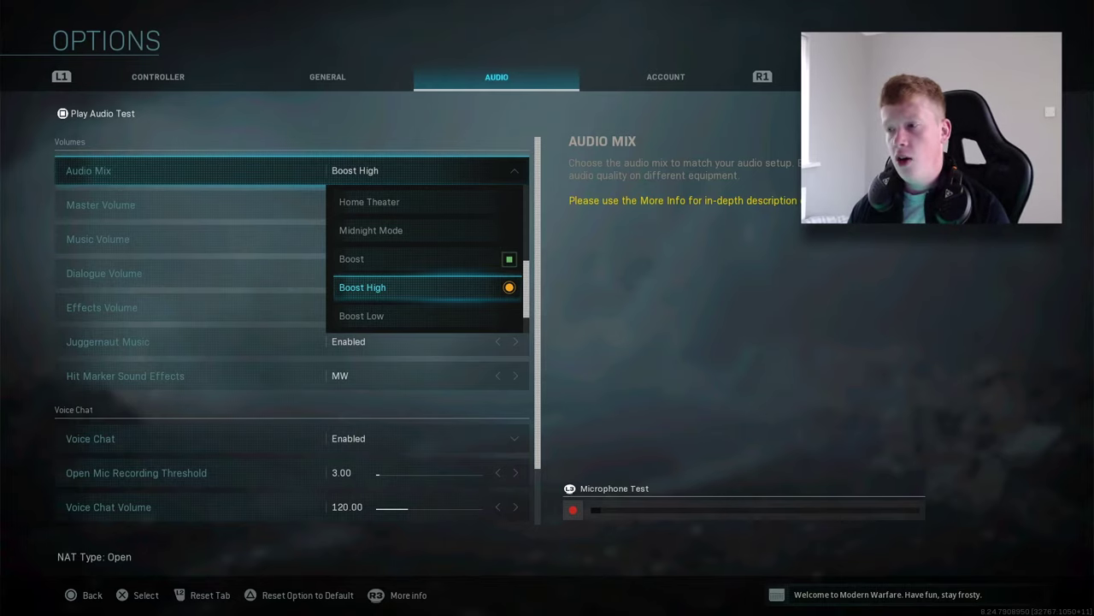
{"action": "key", "text": "Up"}
{"action": "key", "text": "Down"}
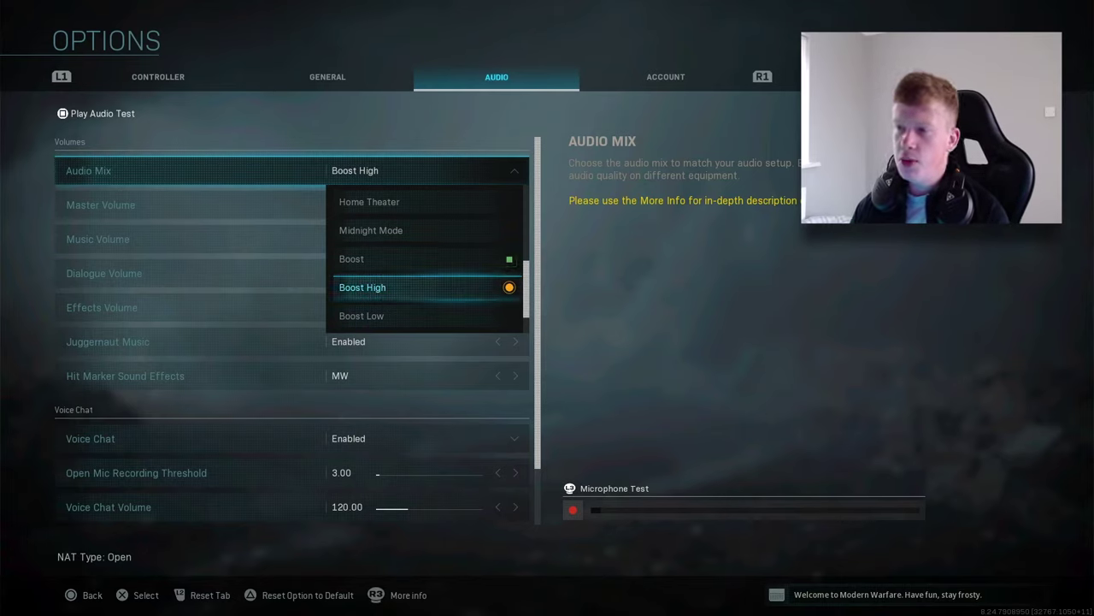
{"action": "key", "text": "Return"}
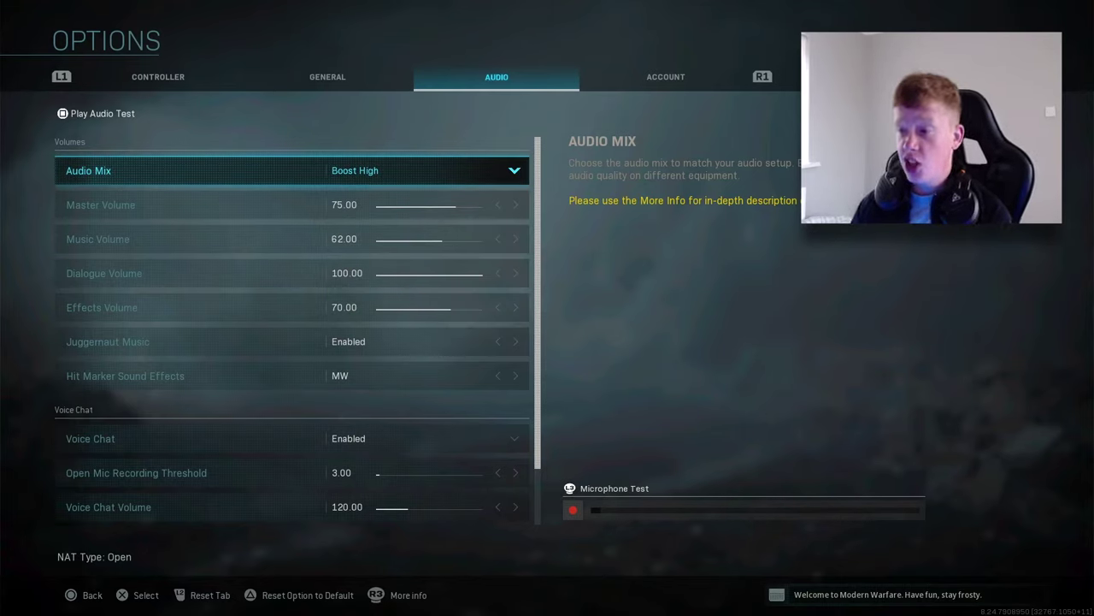
Review the volume settings, from Master Volume through Hit Marker Sound Effects.
{"action": "key", "text": "Down"}
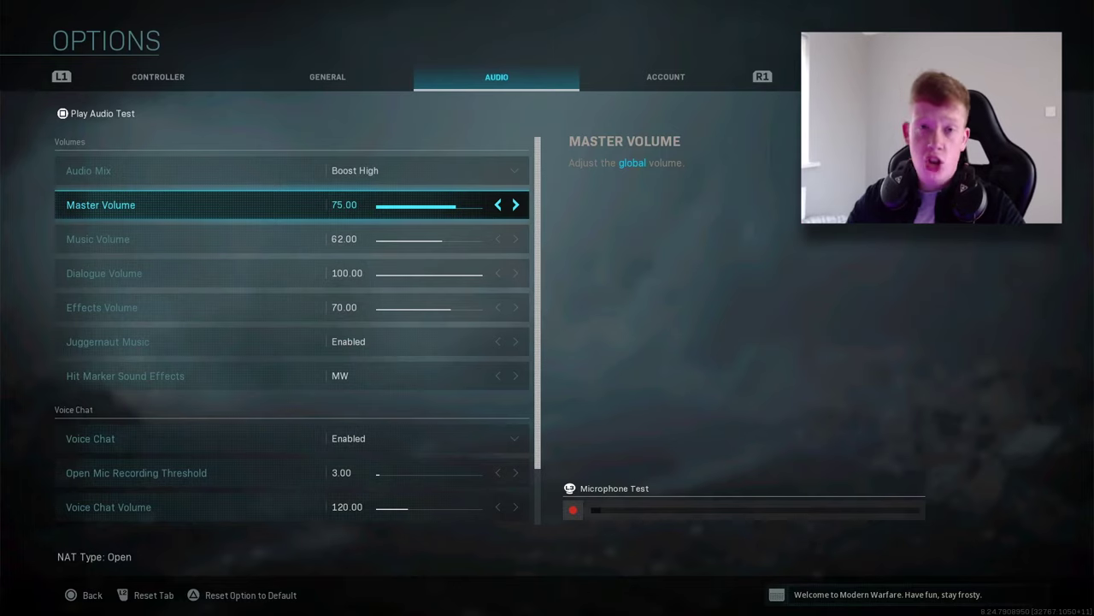
{"action": "left_click", "coordinate": [97, 239]}
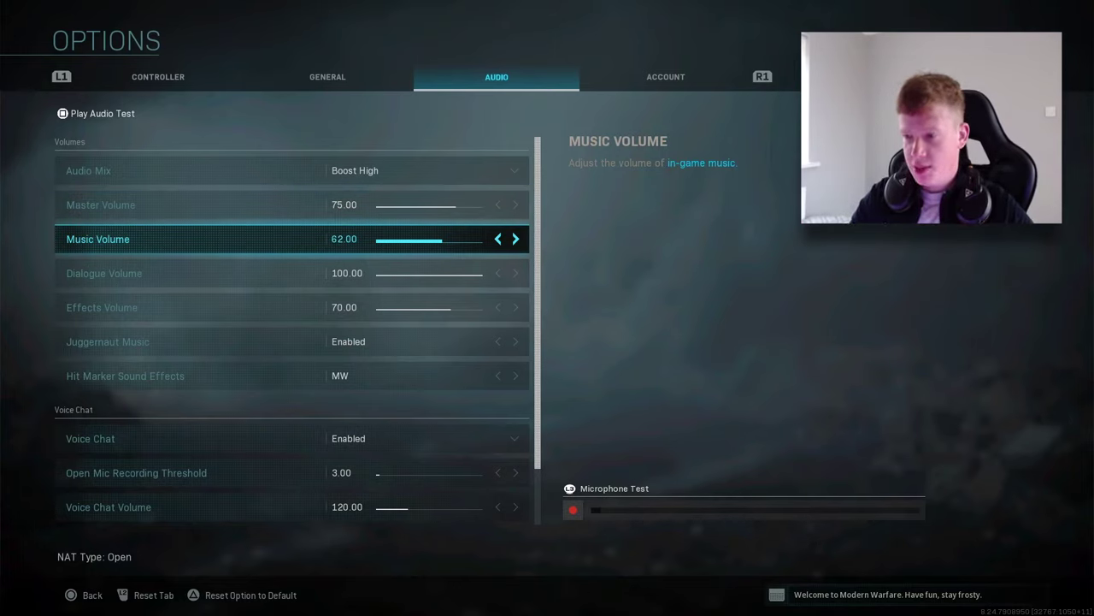
{"action": "left_click", "coordinate": [104, 273]}
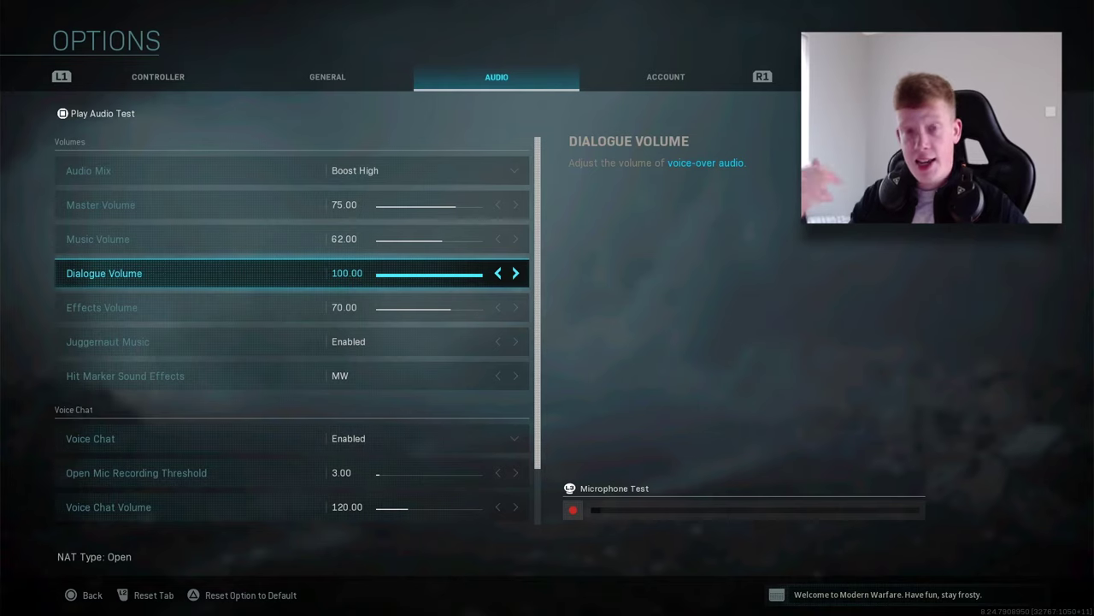
{"action": "left_click", "coordinate": [102, 307]}
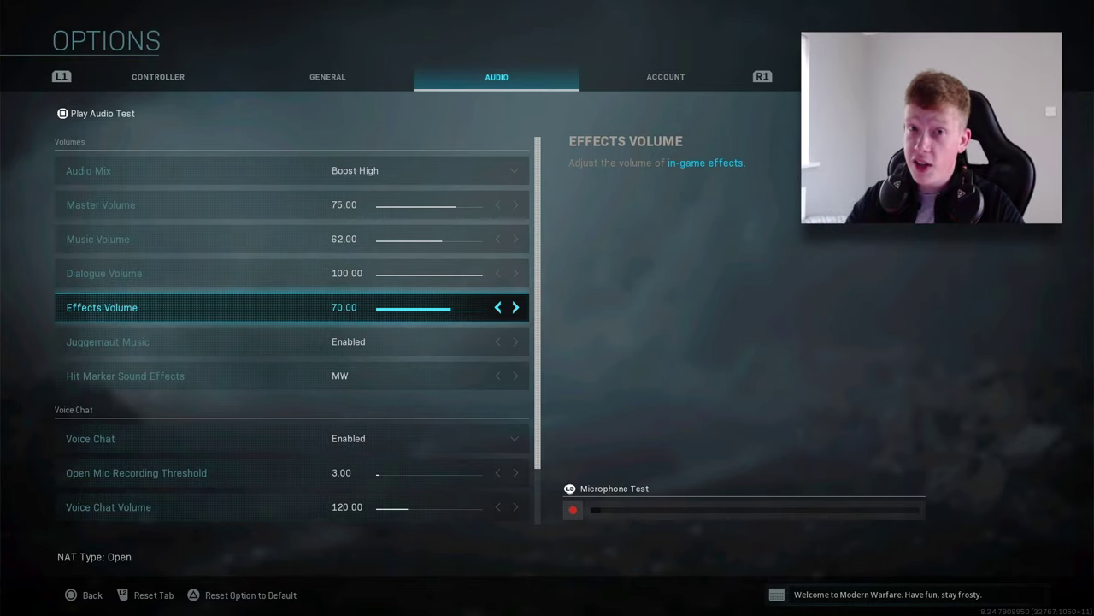
{"action": "key", "text": "Down"}
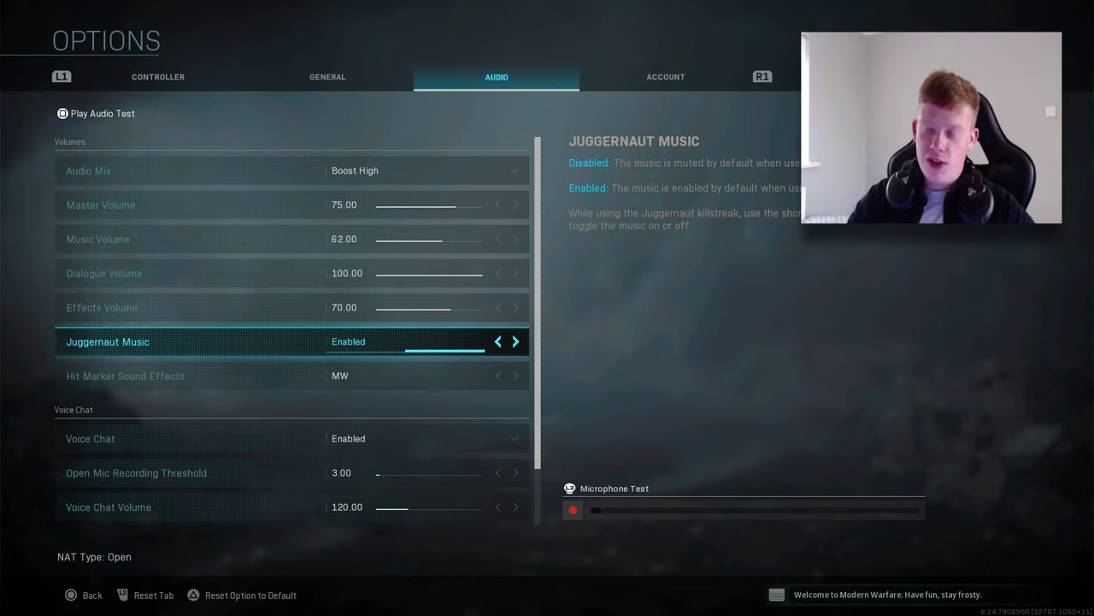
{"action": "key", "text": "Down"}
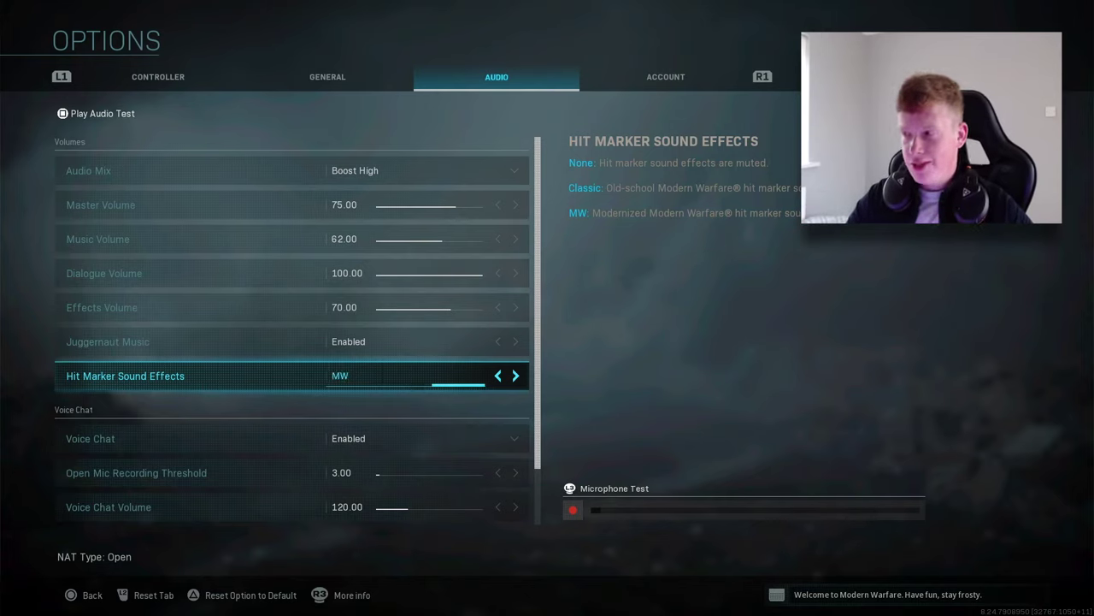
Review the voice chat settings, from Voice Chat through Microphone Volume and Voice Chat Effect.
{"action": "left_click", "coordinate": [90, 438]}
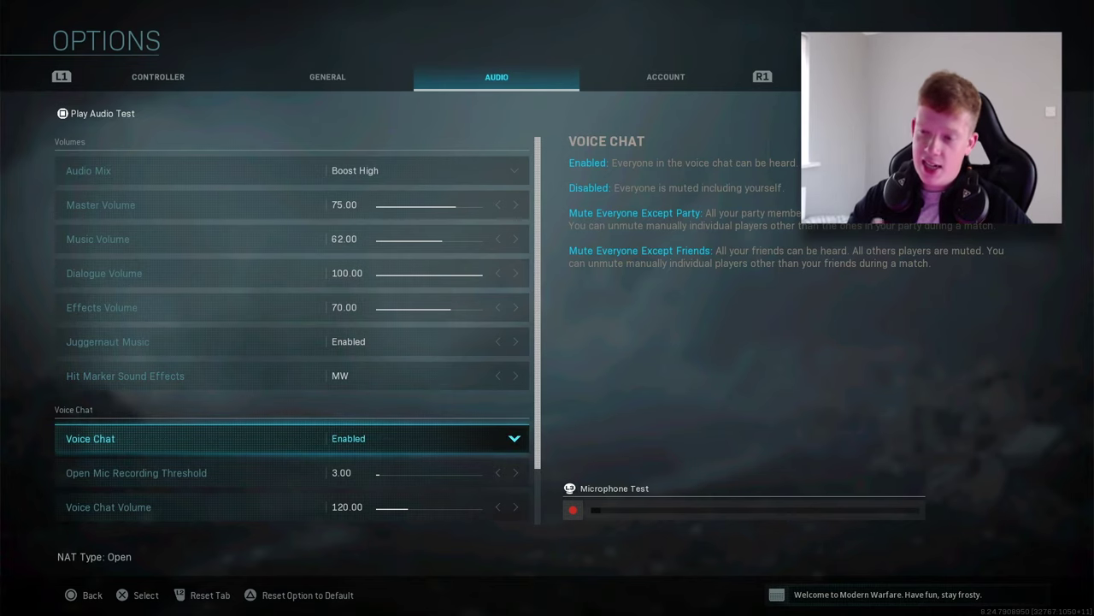
{"action": "left_click", "coordinate": [136, 472]}
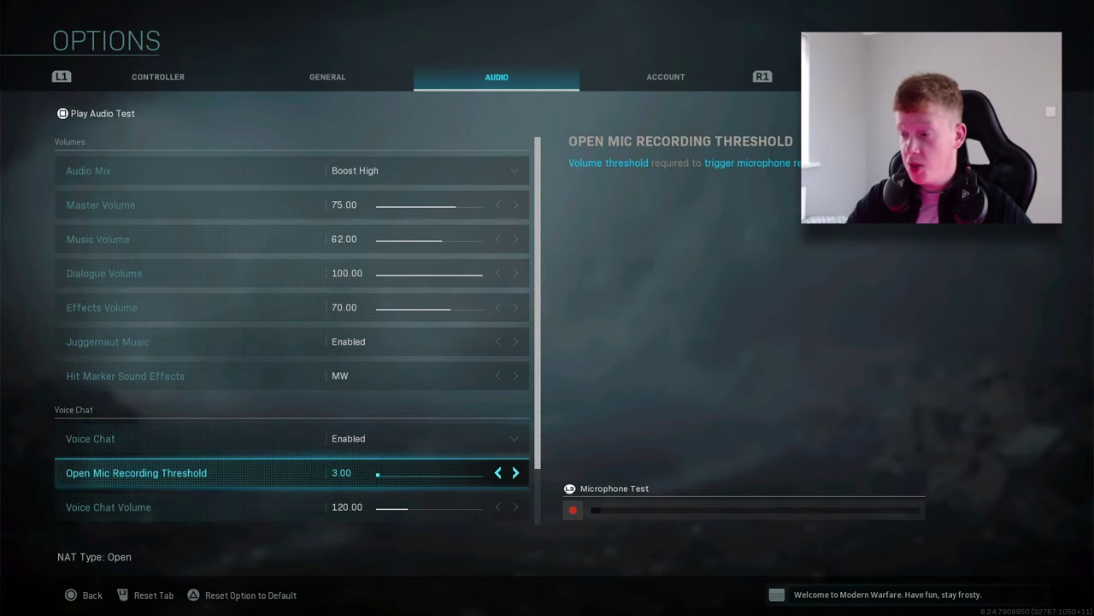
{"action": "left_click", "coordinate": [108, 507]}
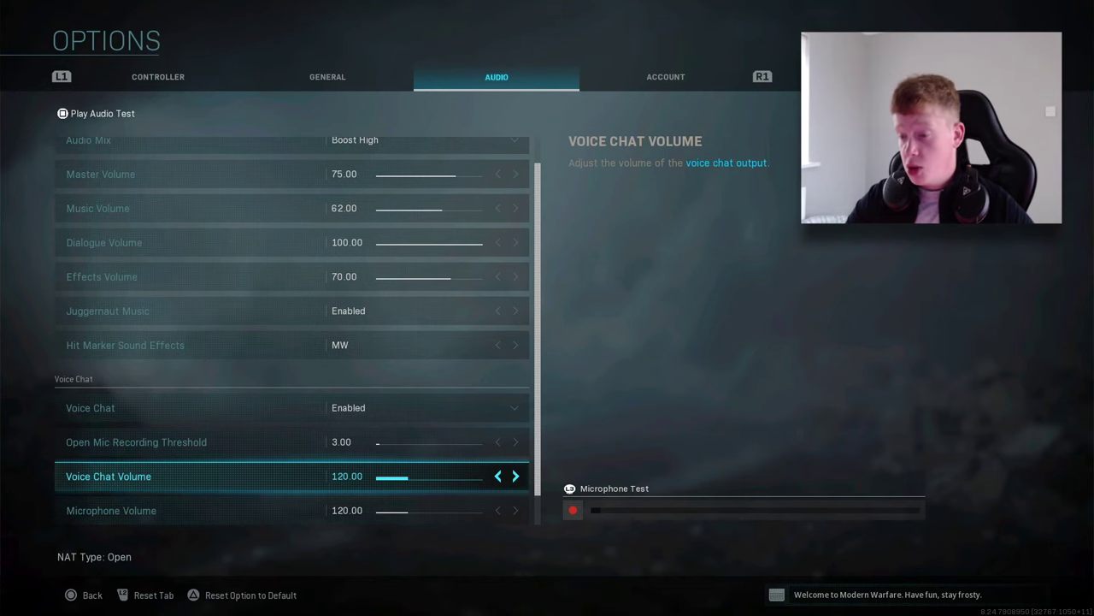
{"action": "left_click", "coordinate": [111, 510]}
{"action": "left_click", "coordinate": [106, 510]}
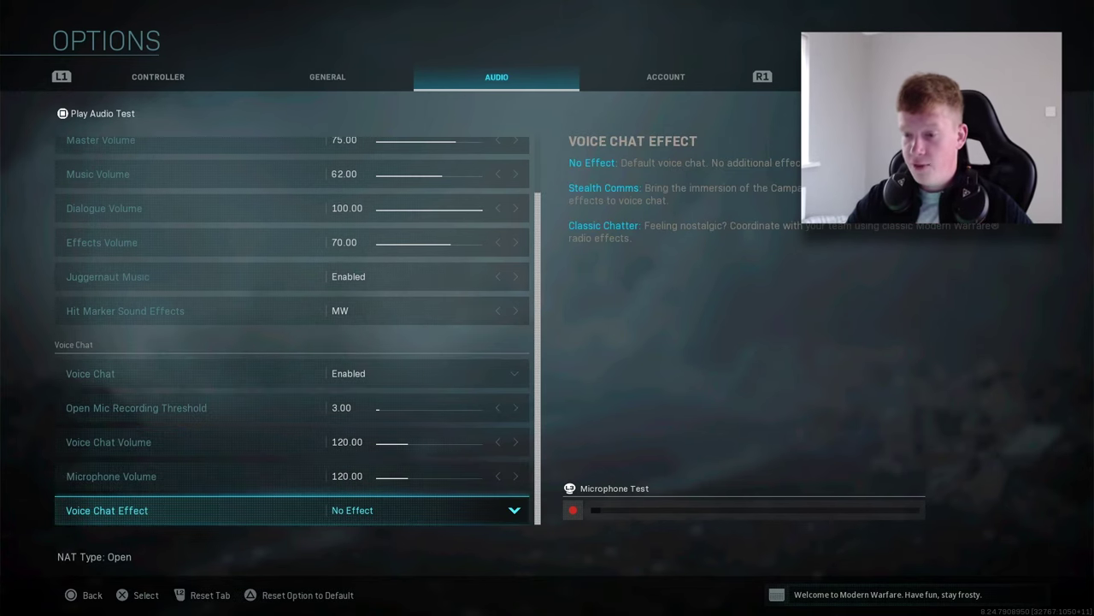
Look through the Voice Chat Effect options, including Stealth Comms and Classic Chatter, and select No Effect.
{"action": "key", "text": "Return"}
{"action": "key", "text": "Down"}
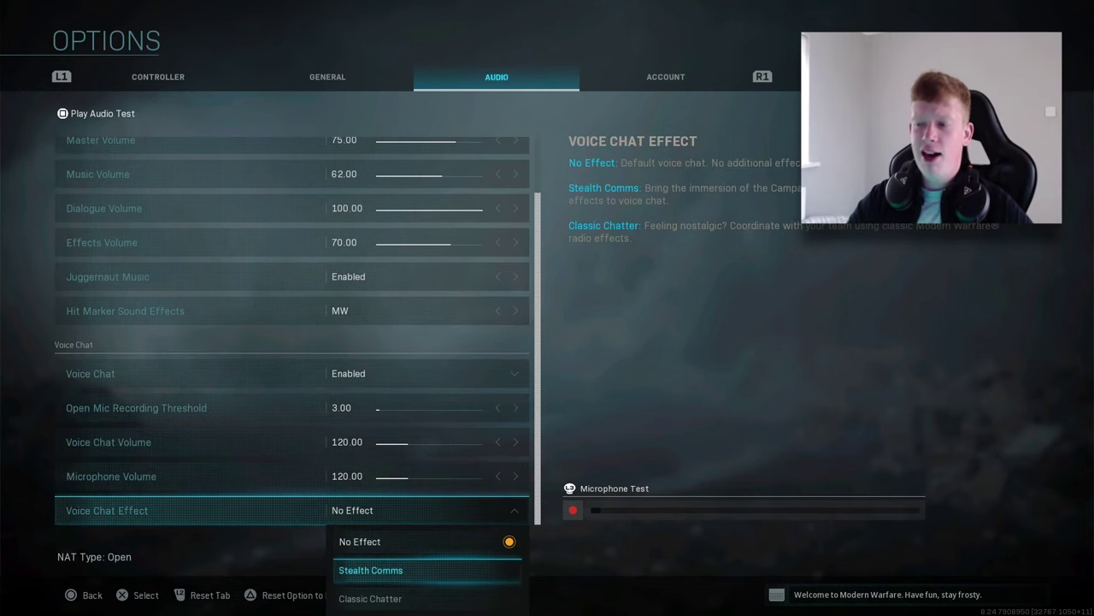
{"action": "key", "text": "Down"}
{"action": "key", "text": "Up"}
{"action": "key", "text": "Up"}
{"action": "key", "text": "Return"}
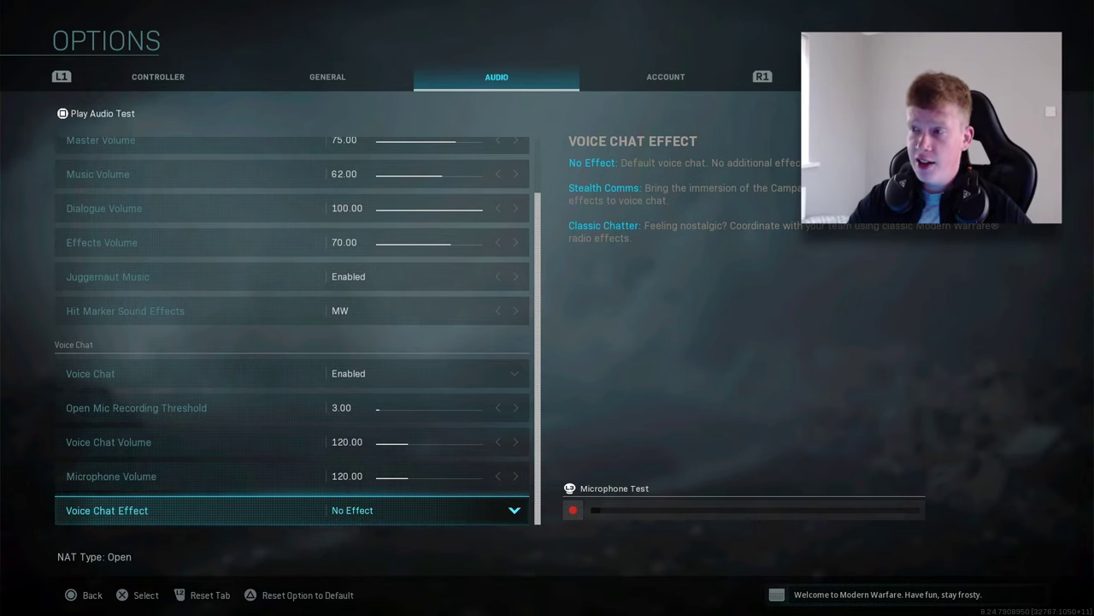